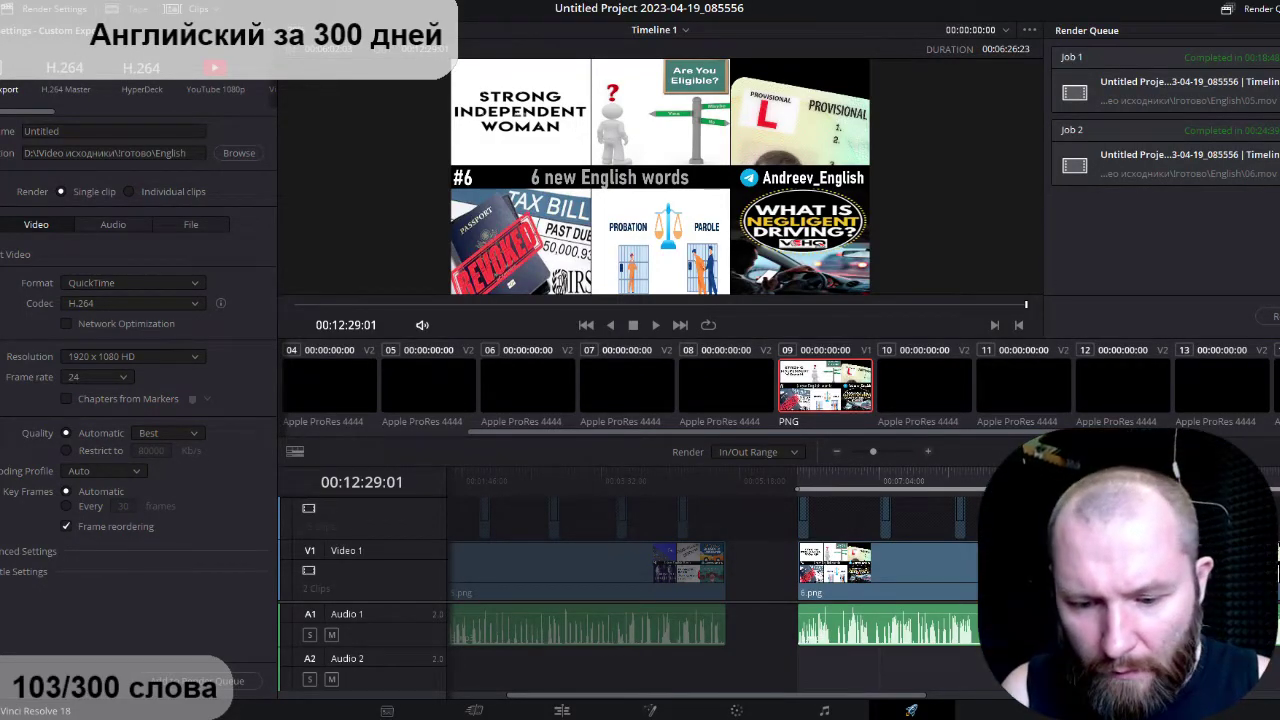
Step: Delete 5.mp3, 5.png, 6.mp3 and 6.png from the media pool and clear their clips from V1 and Audio 1
key(shift+4)
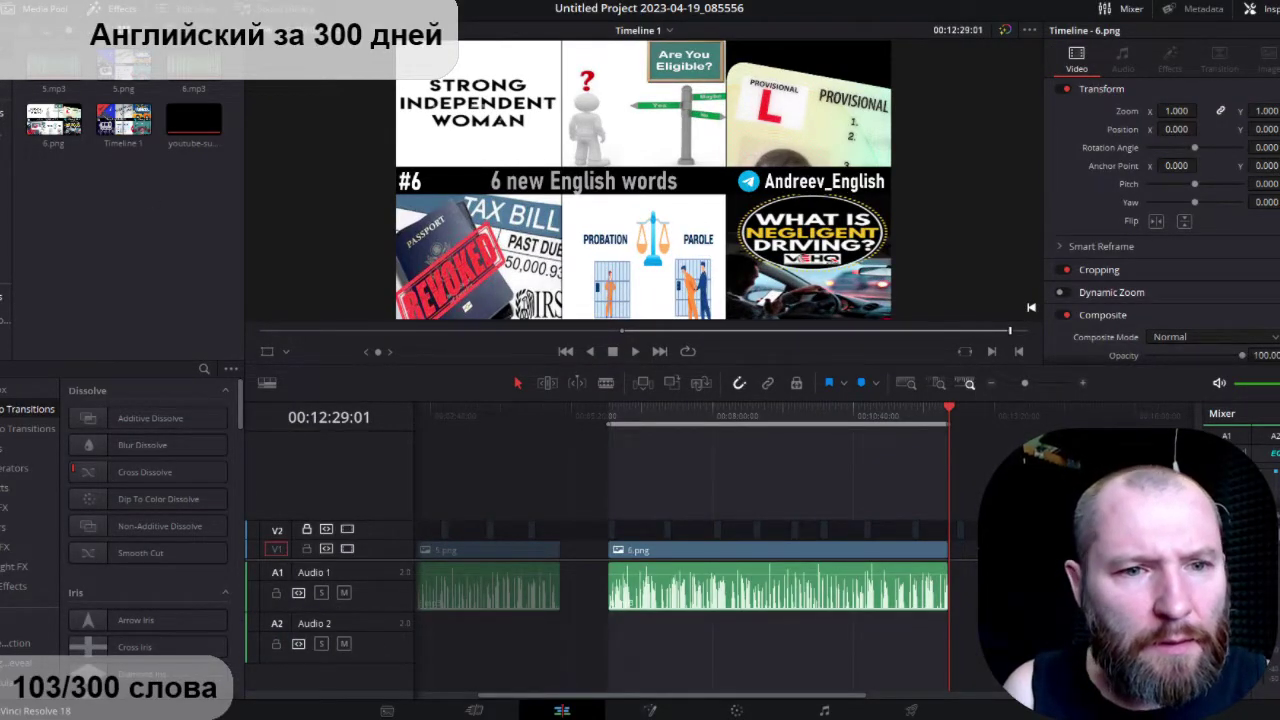
click(54, 66)
ctrl+click(124, 66)
ctrl+click(54, 120)
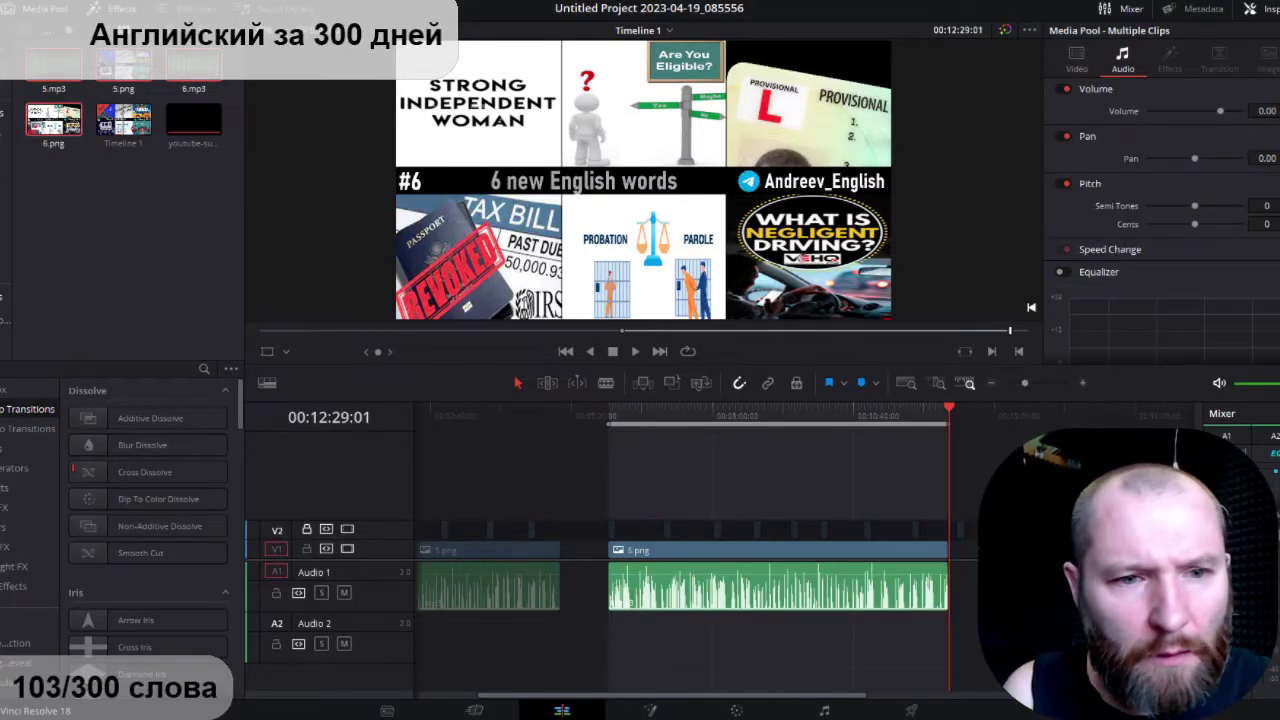
key(Delete)
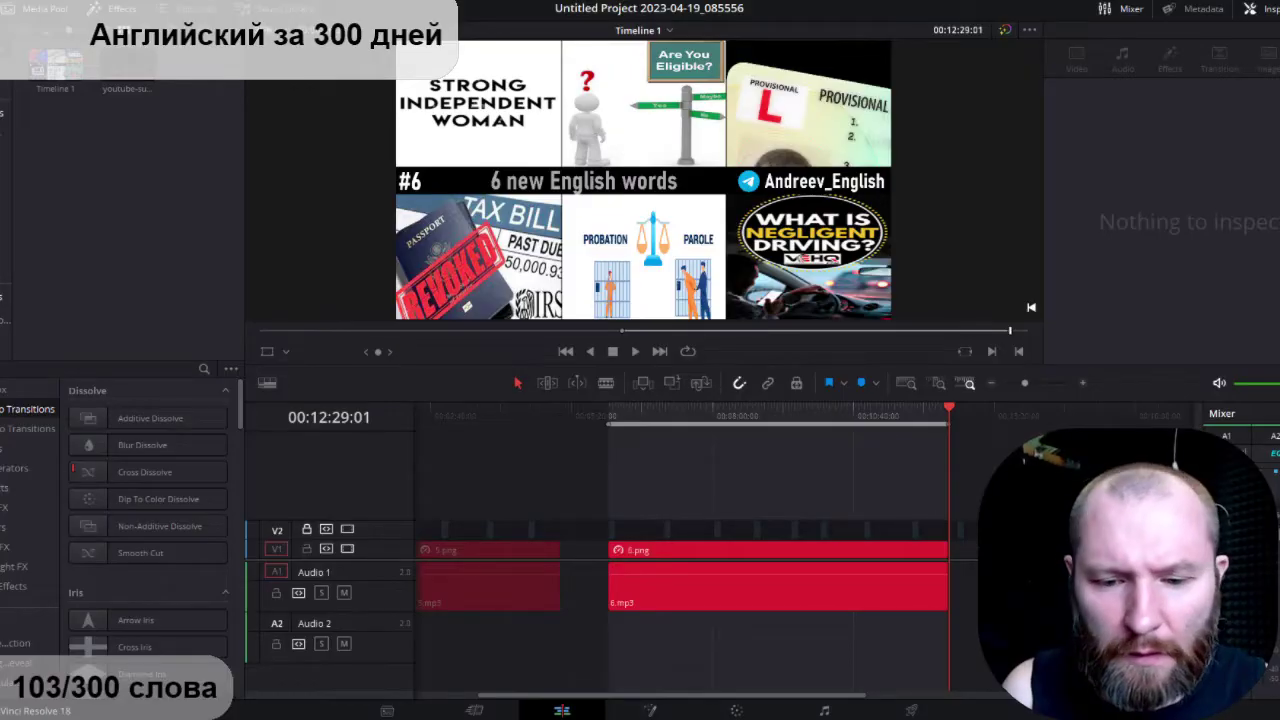
drag(700, 668, 500, 548)
key(Delete)
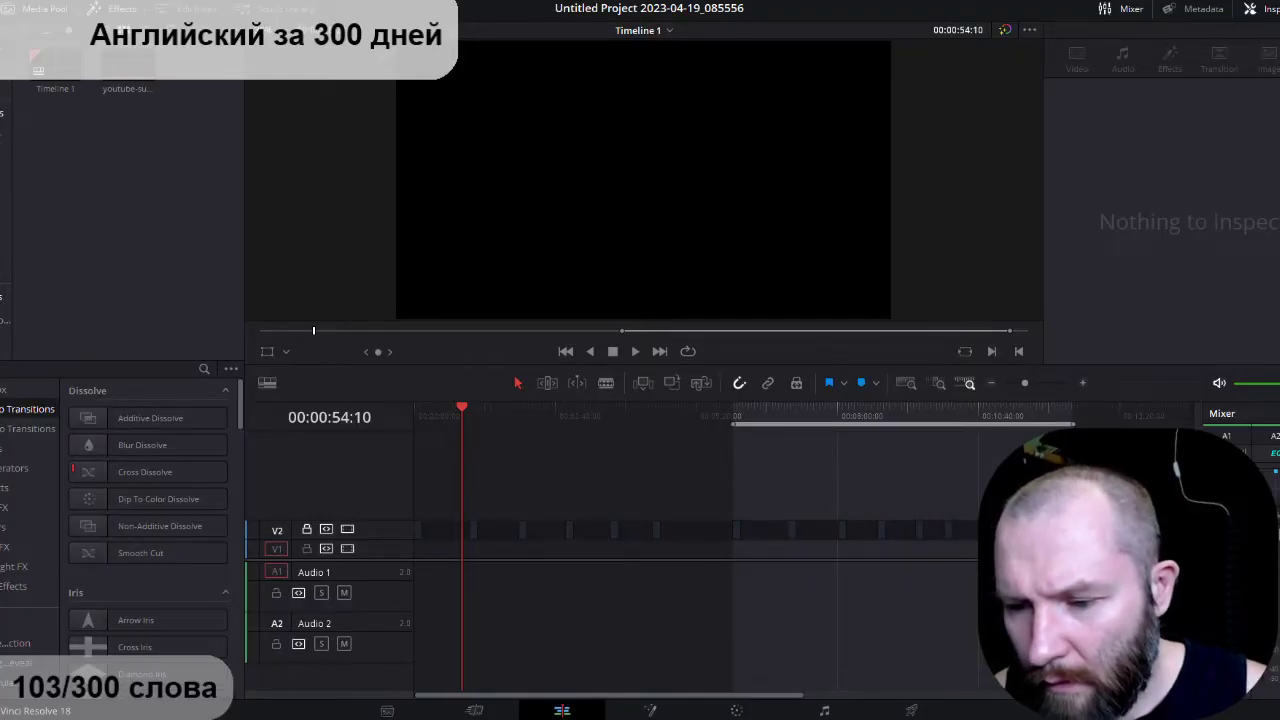
Step: Import 3.mp3, 3.png and 4.png into the media pool
key(ctrl+z)
key(ctrl+z)
key(ctrl+z)
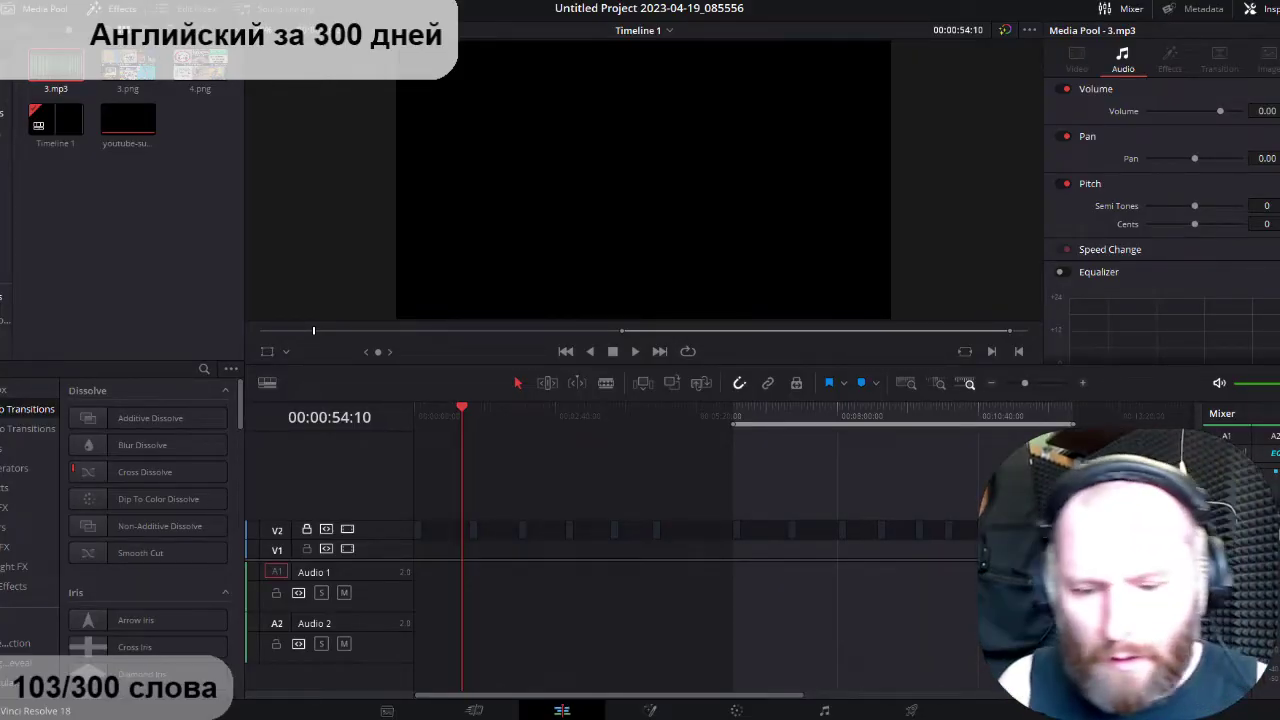
click(88, 664)
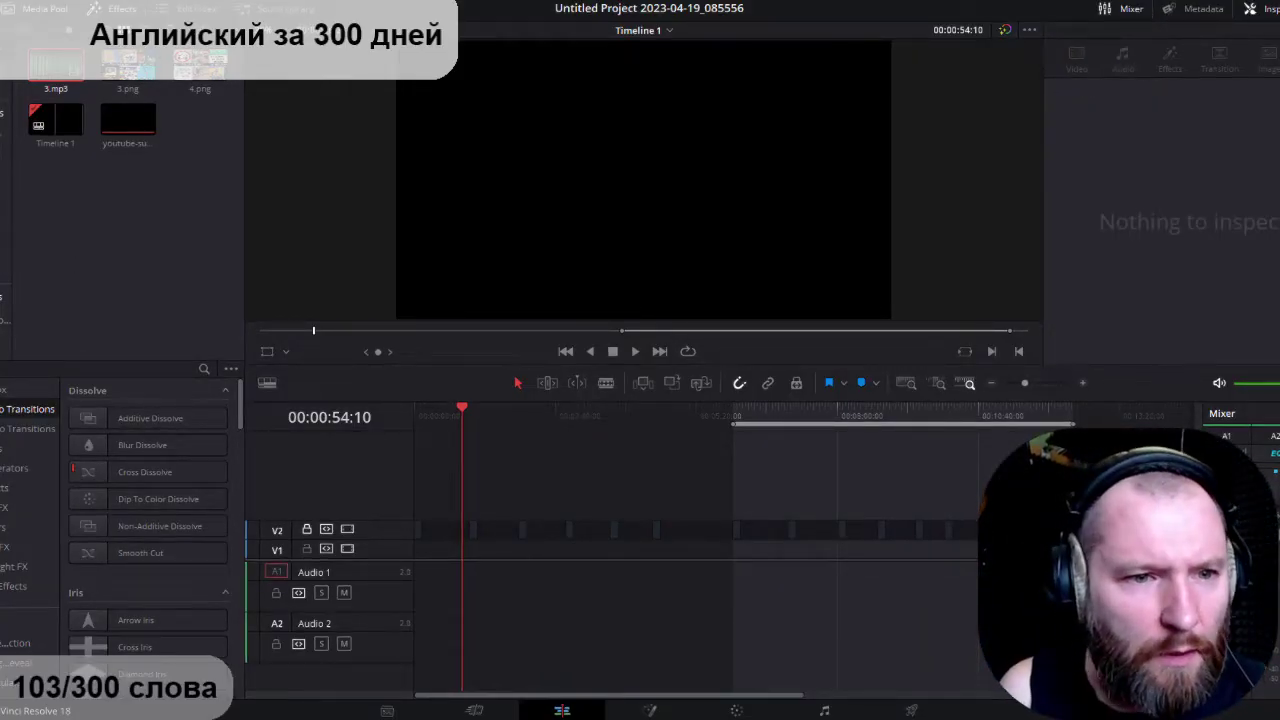
Step: Place 3.png at the start of track V1 and lengthen the clip
mouse_move(128, 66)
mouse_down()
mouse_move(424, 549)
mouse_move(440, 549)
mouse_move(425, 549)
mouse_up()
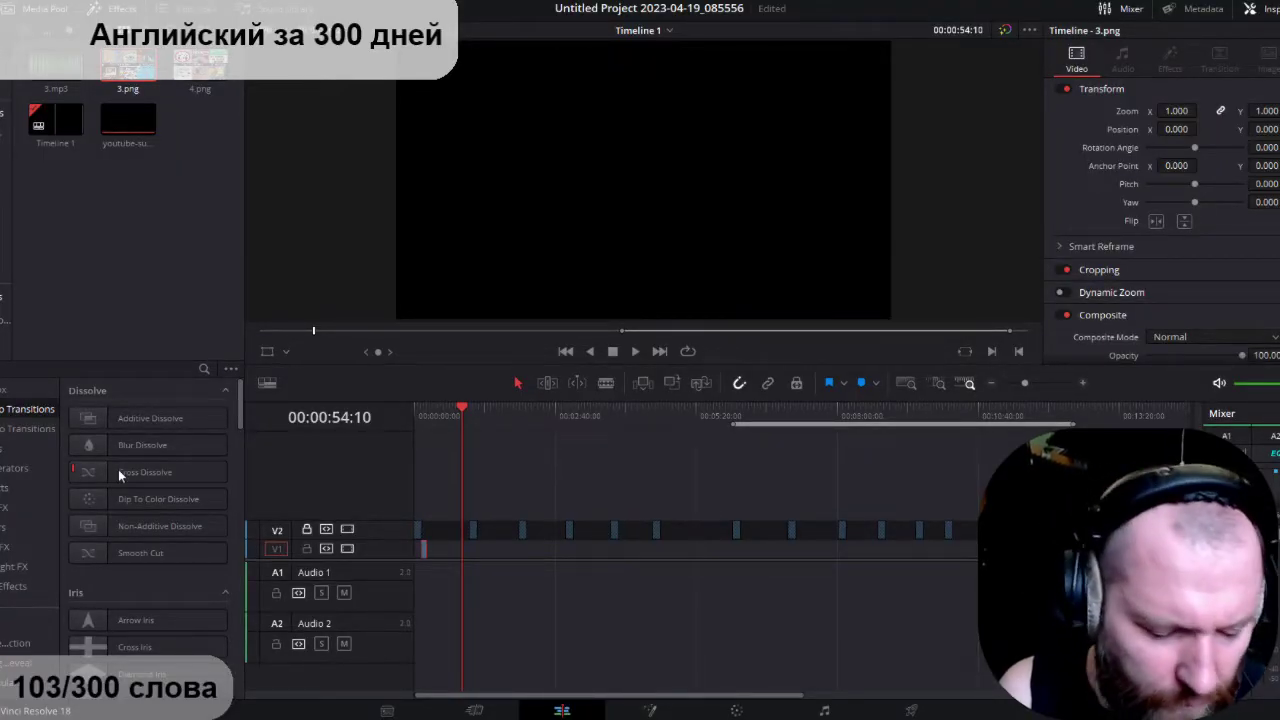
key(ctrl+equal)
key(ctrl+equal)
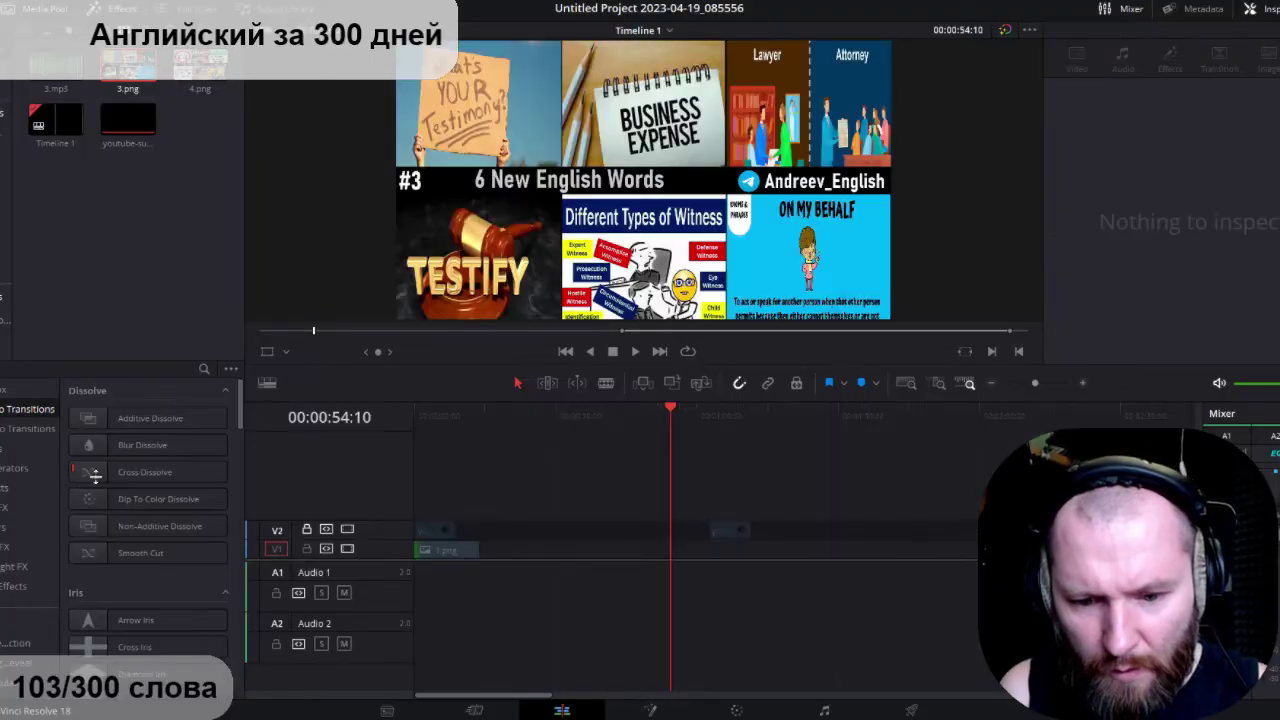
drag(418, 552, 982, 550)
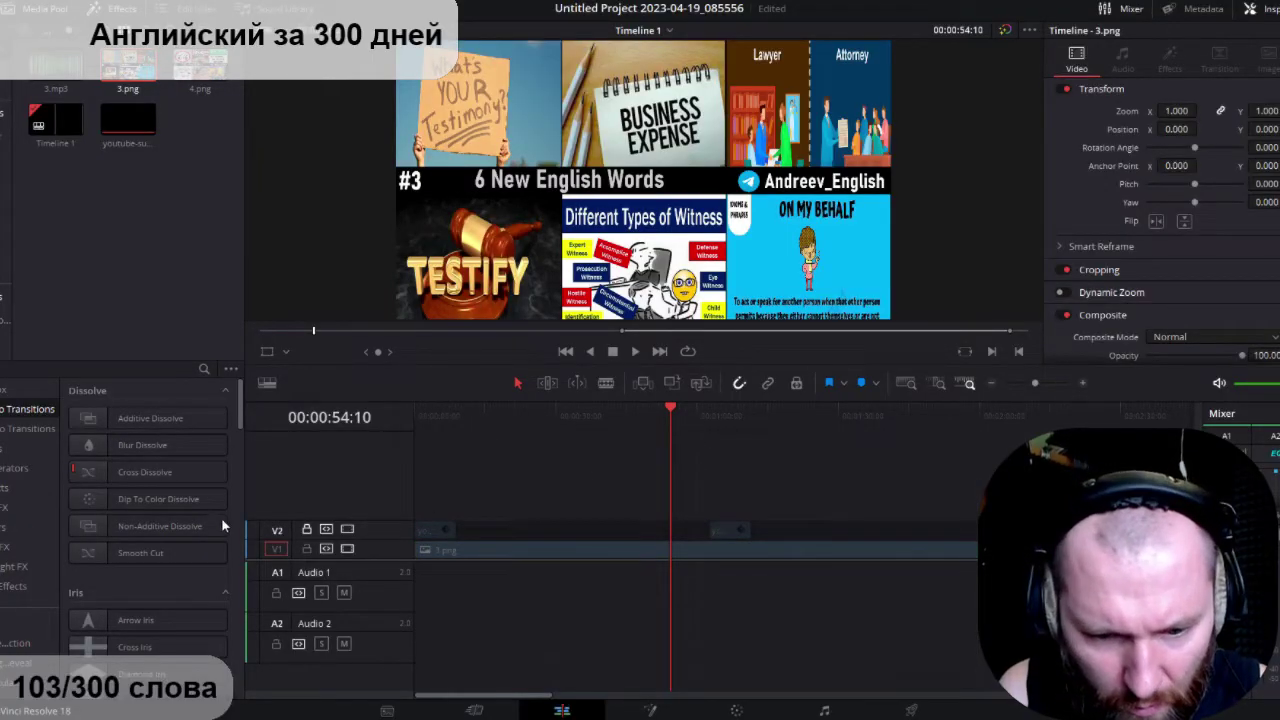
Step: Set the in point at the timeline start and extend 3.png to the end of the sixth overlay clip on V2
key(Home)
key(i)
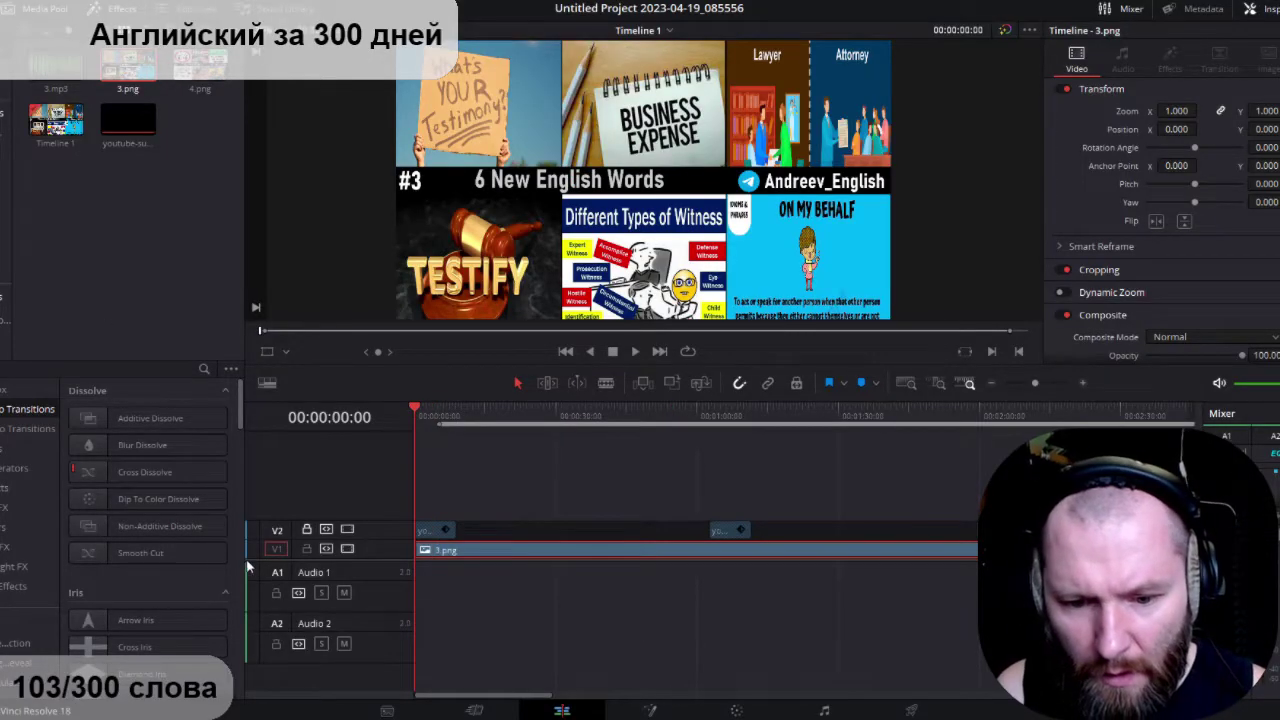
scroll(258, 566, right, 8)
scroll(295, 498, down, 6)
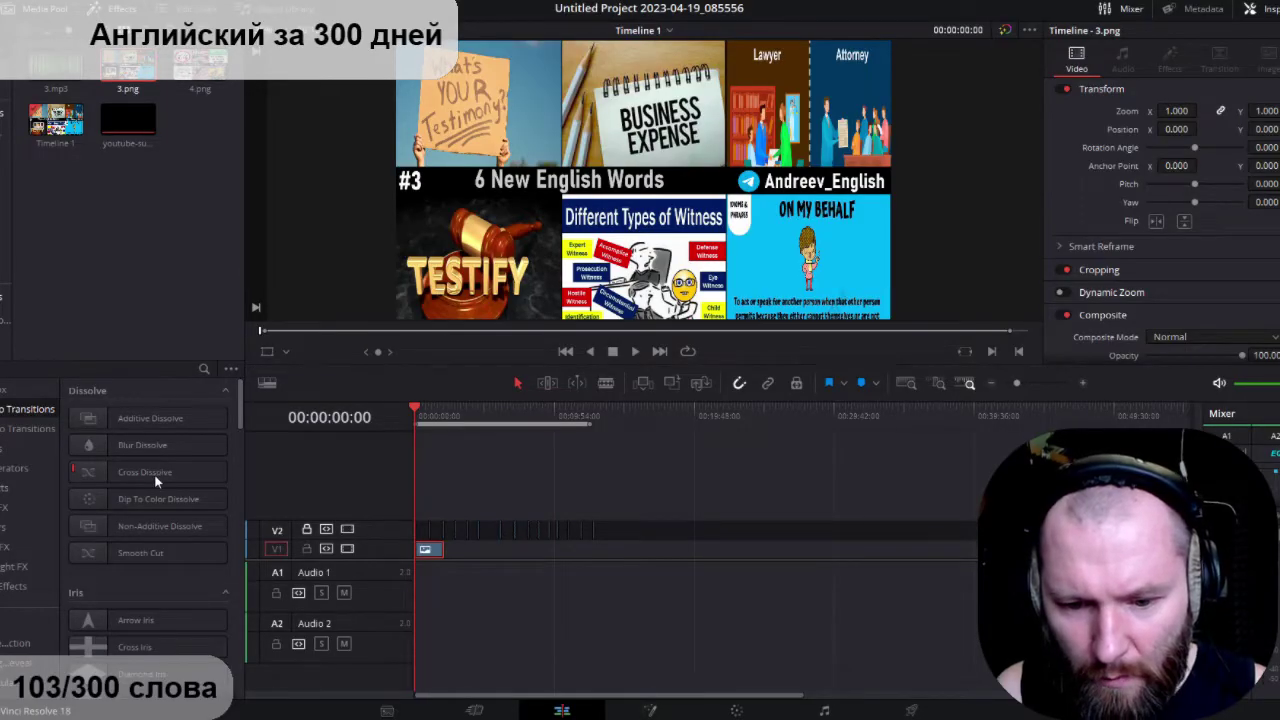
scroll(298, 458, up, 3)
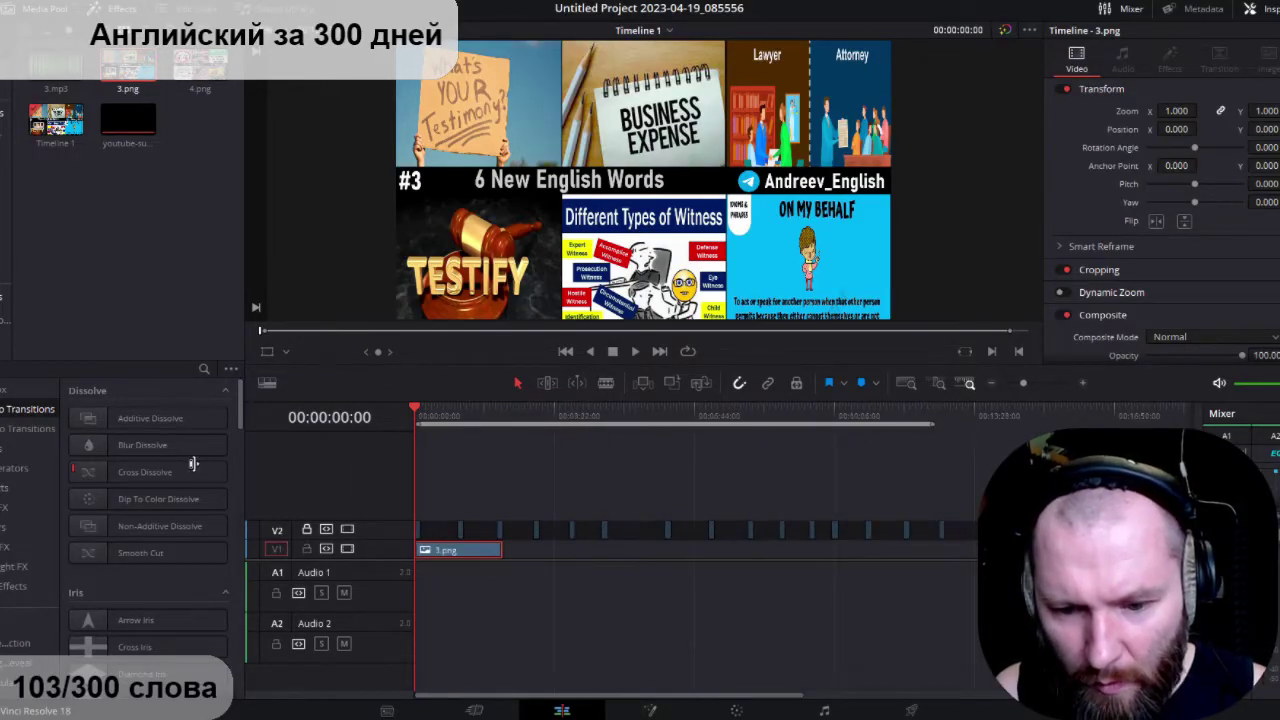
drag(500, 549, 607, 550)
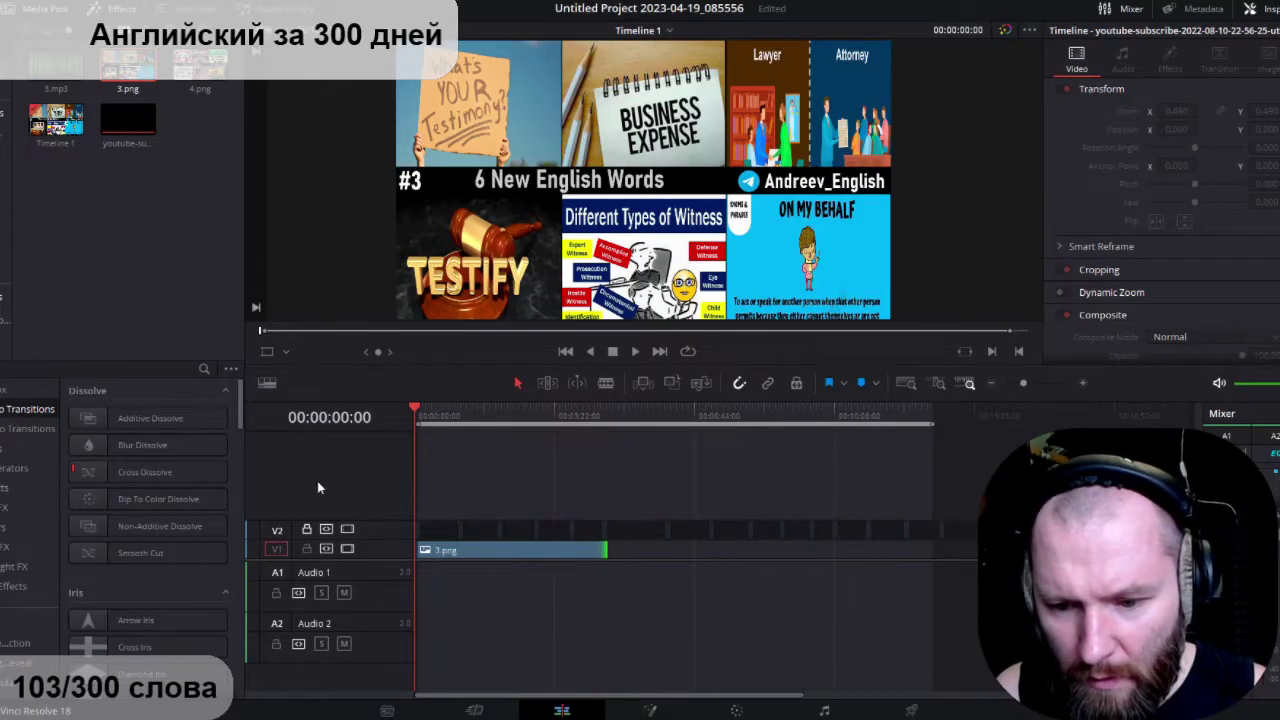
Step: Add 4.png to track V1 and align its start with the seventh overlay clip on V2
click(200, 65)
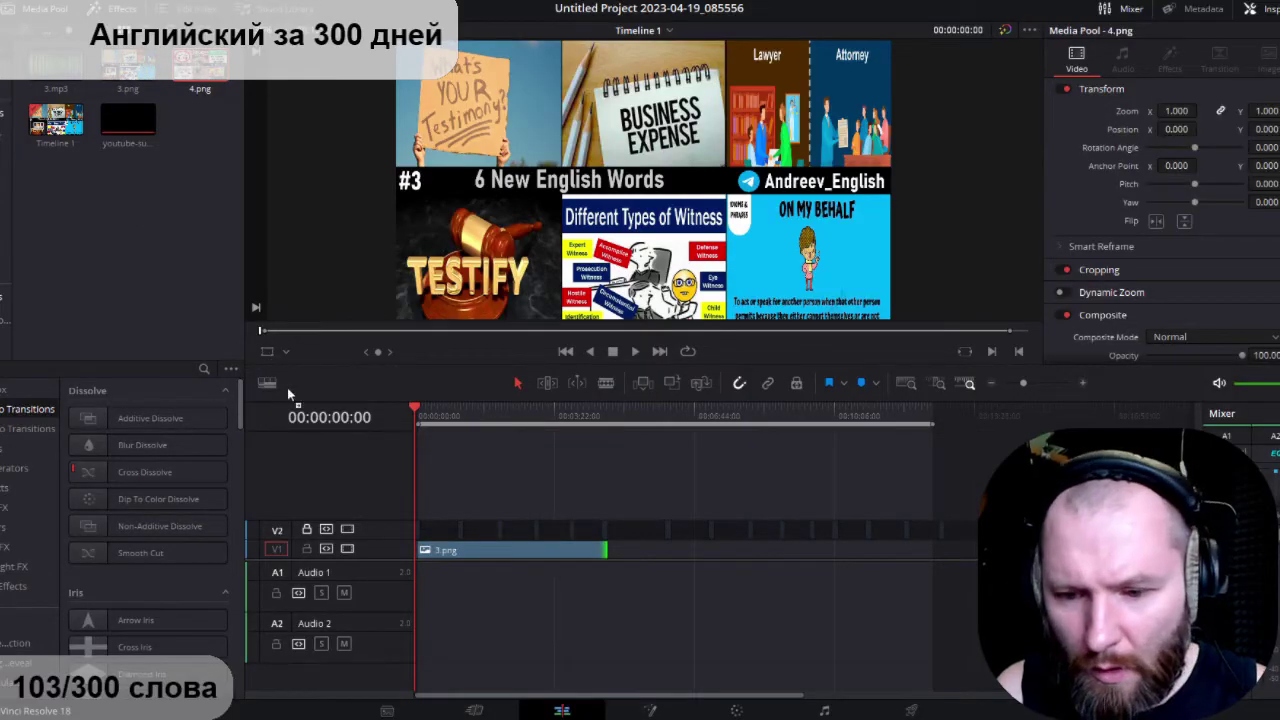
click(378, 462)
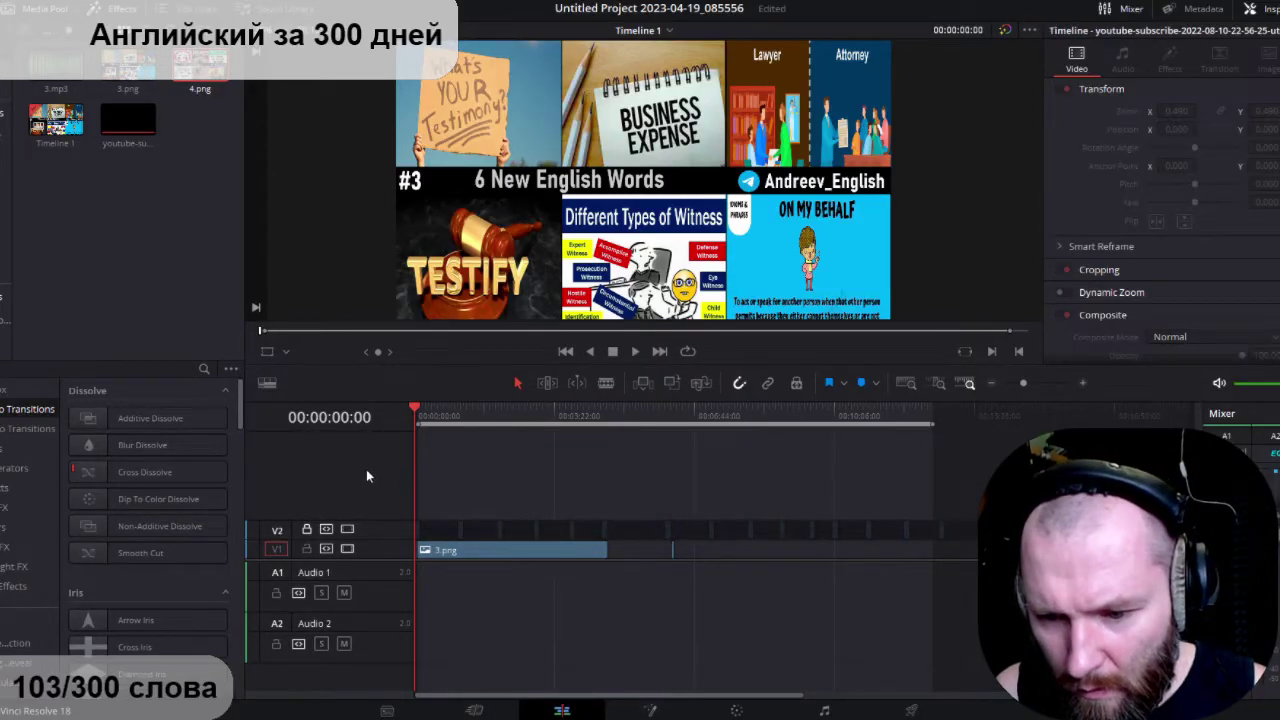
scroll(363, 470, up, 4)
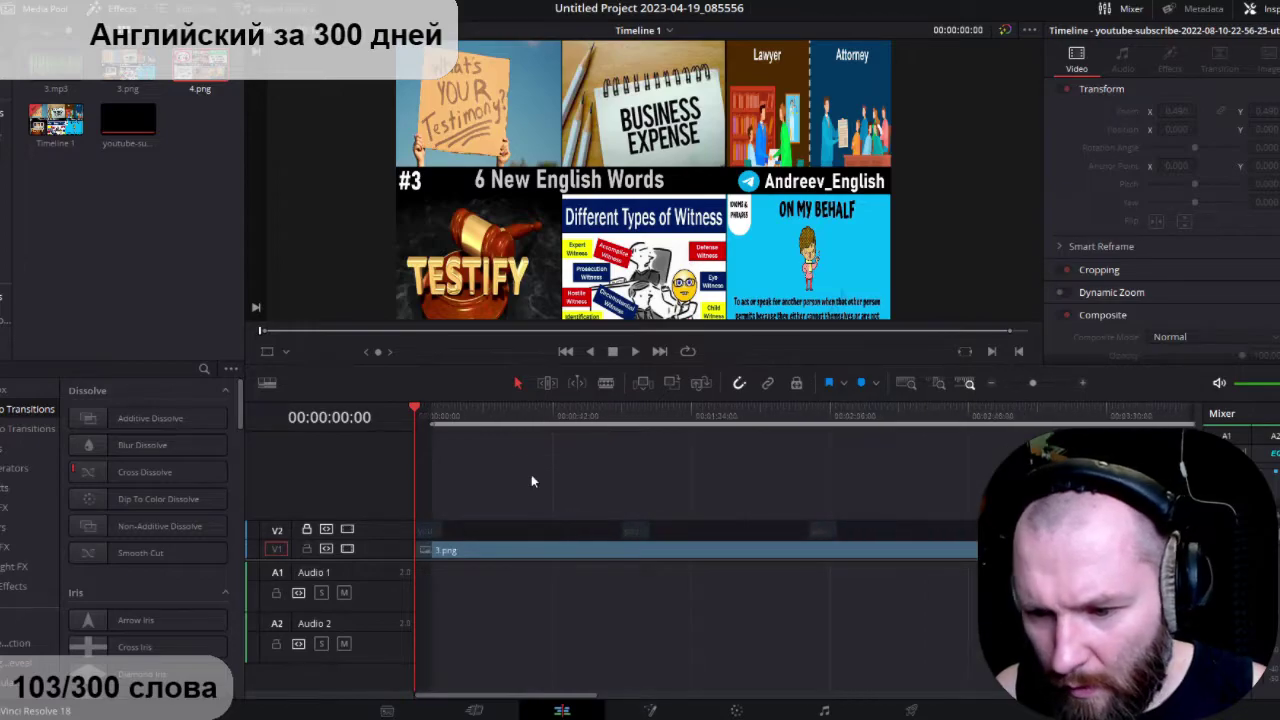
scroll(531, 475, right, 8)
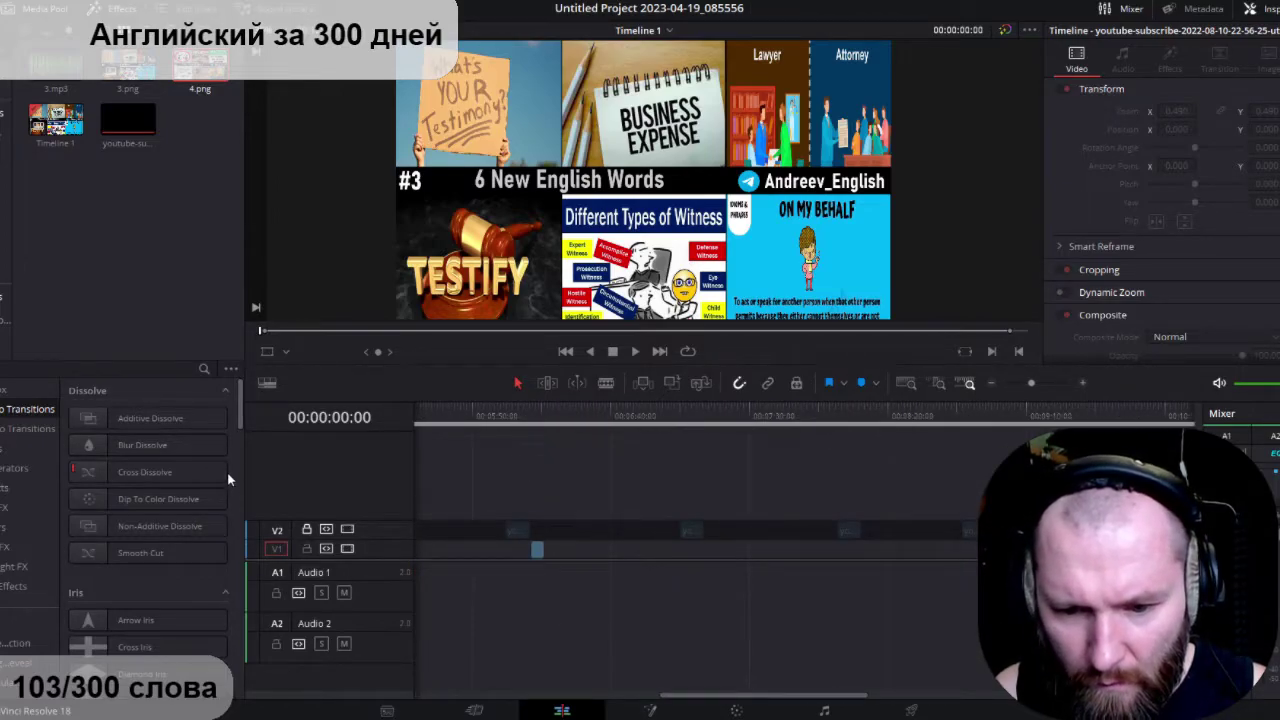
drag(227, 473, 203, 476)
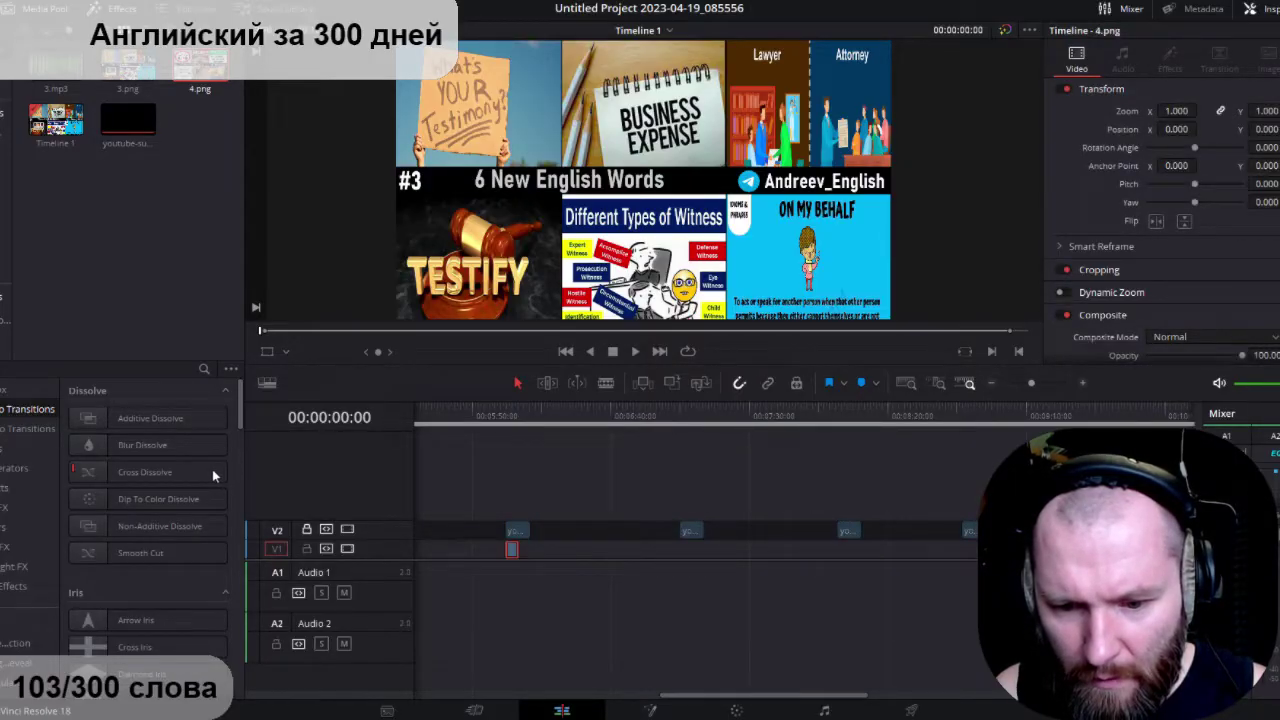
Step: Put the playhead at the start of 4.png, 00:06:02:03, and extend the clip beneath the second group of overlay clips
key(ctrl+equal)
key(ctrl+equal)
key(ctrl+minus)
key(ctrl+minus)
key(ctrl+minus)
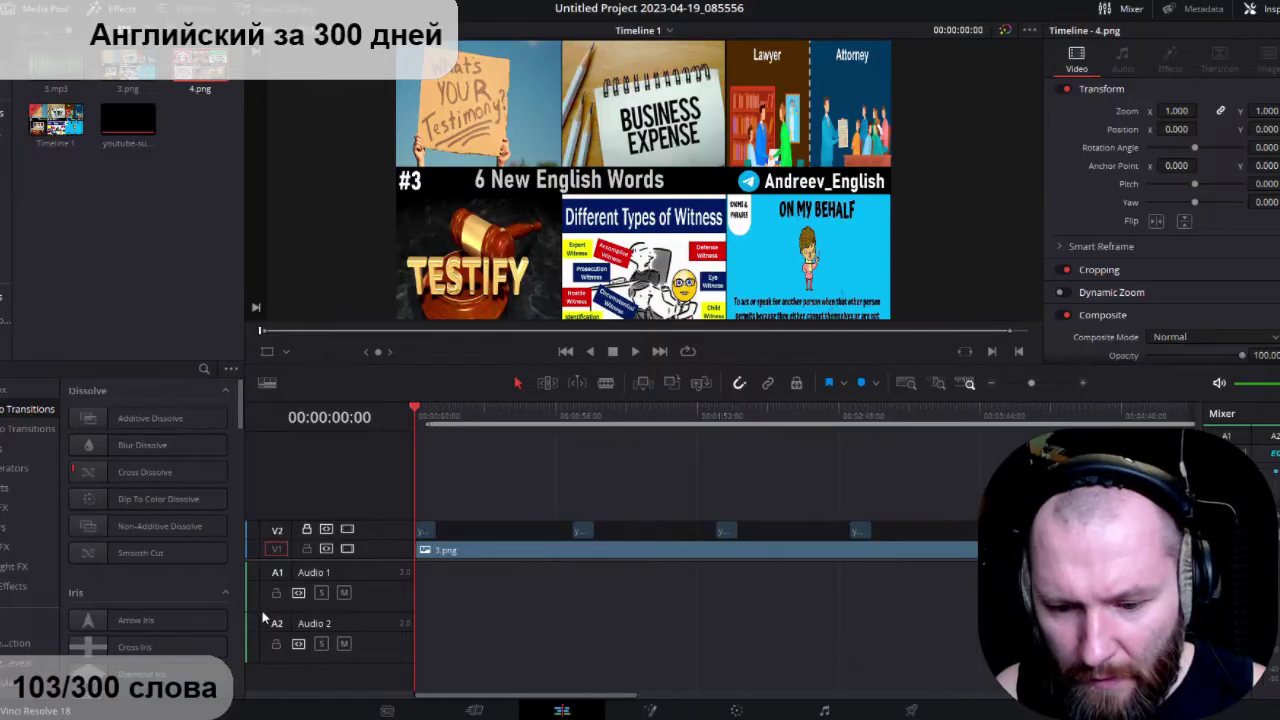
scroll(354, 611, right, 5)
key(Down)
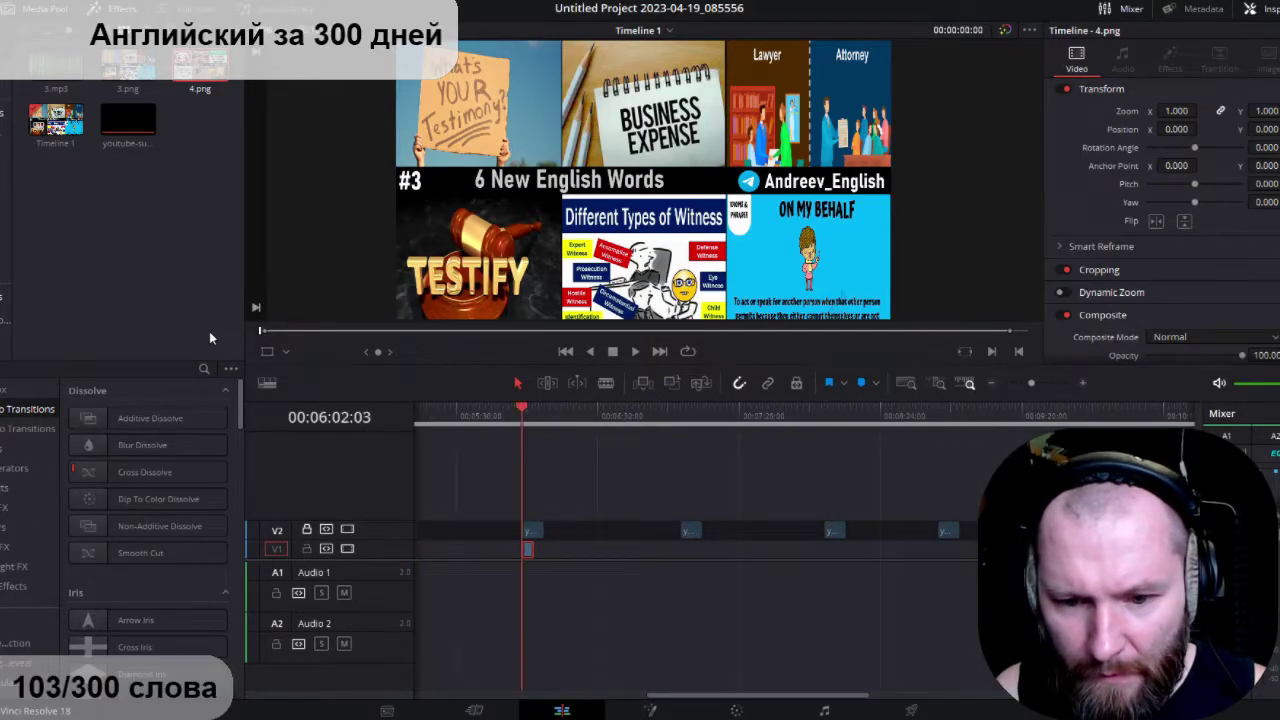
key(ctrl+equal)
key(ctrl+equal)
key(ctrl+equal)
drag(538, 467, 830, 472)
key(ctrl+minus)
key(ctrl+minus)
key(ctrl+minus)
key(ctrl+minus)
key(ctrl+minus)
key(ctrl+minus)
key(ctrl+minus)
key(ctrl+minus)
key(ctrl+minus)
key(ctrl+minus)
key(ctrl+minus)
drag(686, 460, 549, 517)
key(ctrl+equal)
key(ctrl+equal)
key(ctrl+equal)
key(ctrl+equal)
key(ctrl+equal)
key(ctrl+equal)
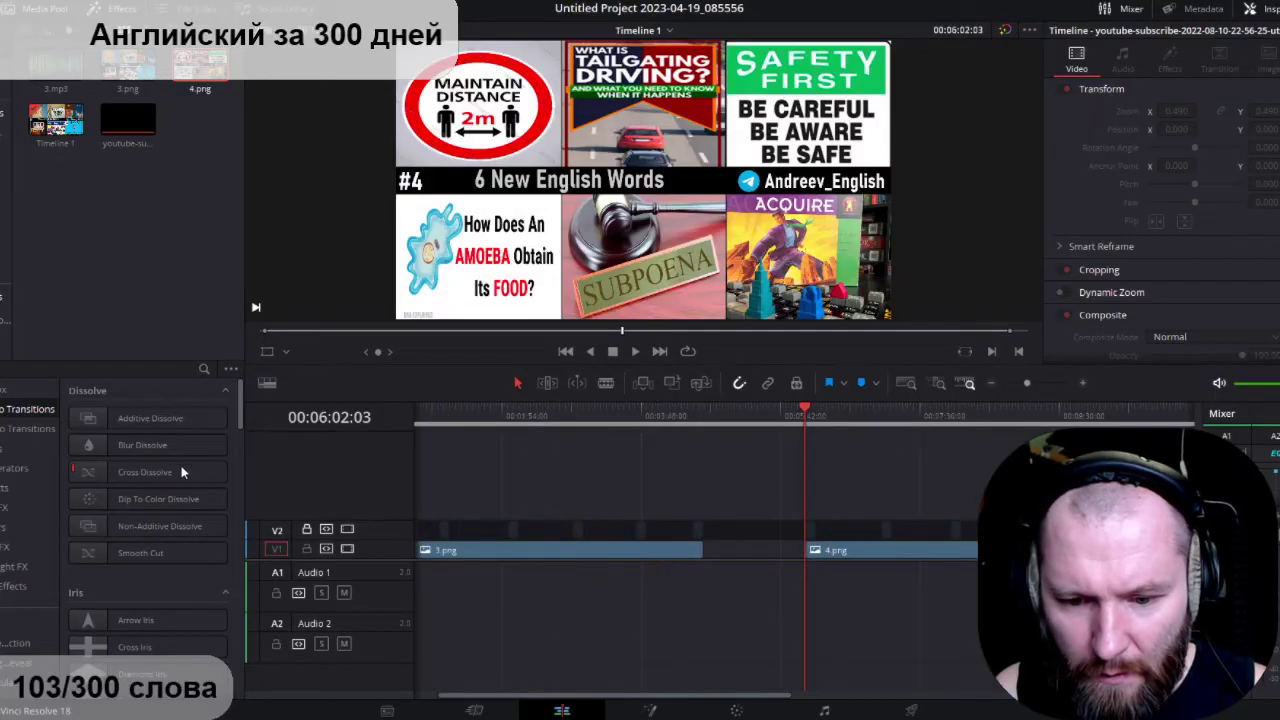
key(ctrl+minus)
drag(572, 471, 786, 490)
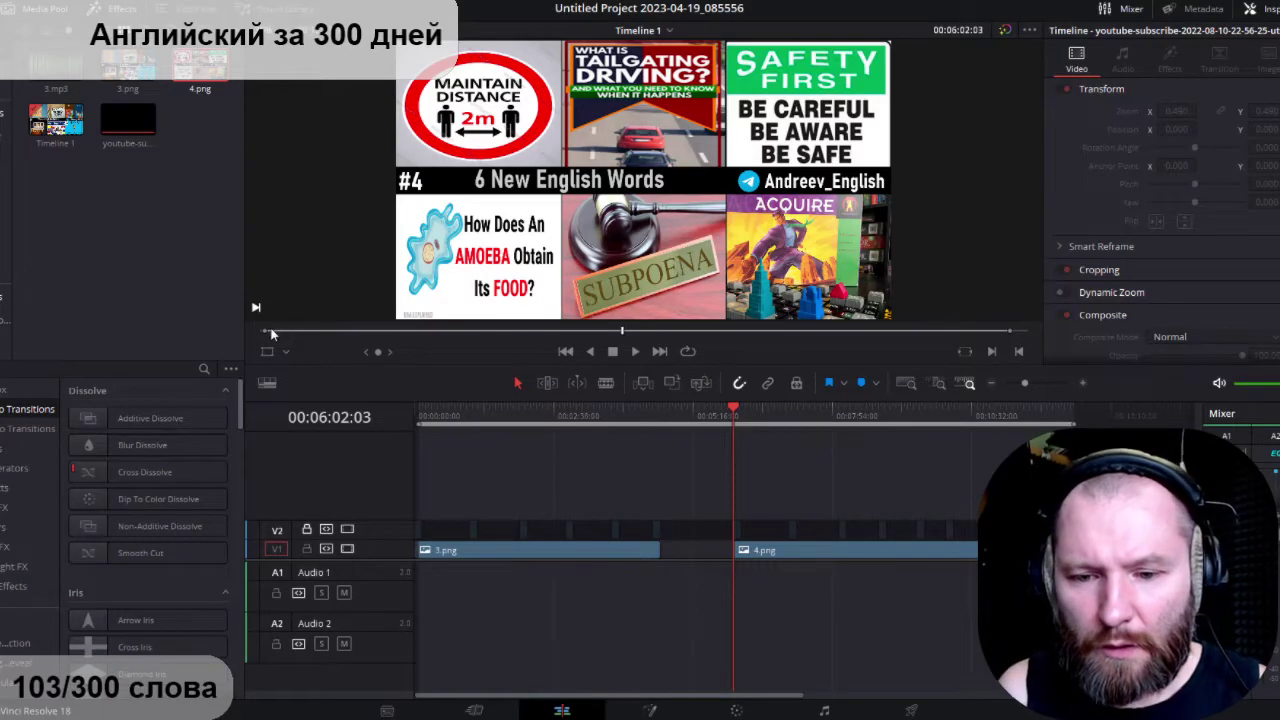
Step: Replace 3.mp3 in the media pool with a fresh import and place it at the start of Audio 1
key(Home)
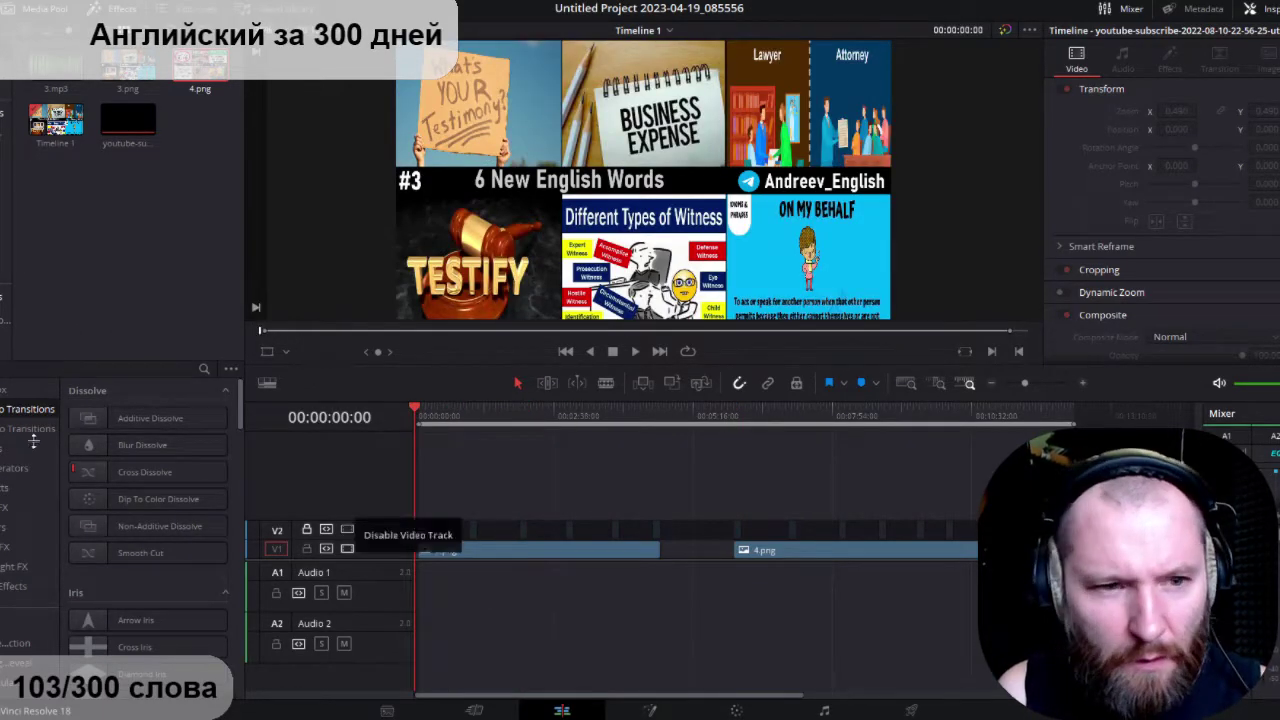
click(56, 65)
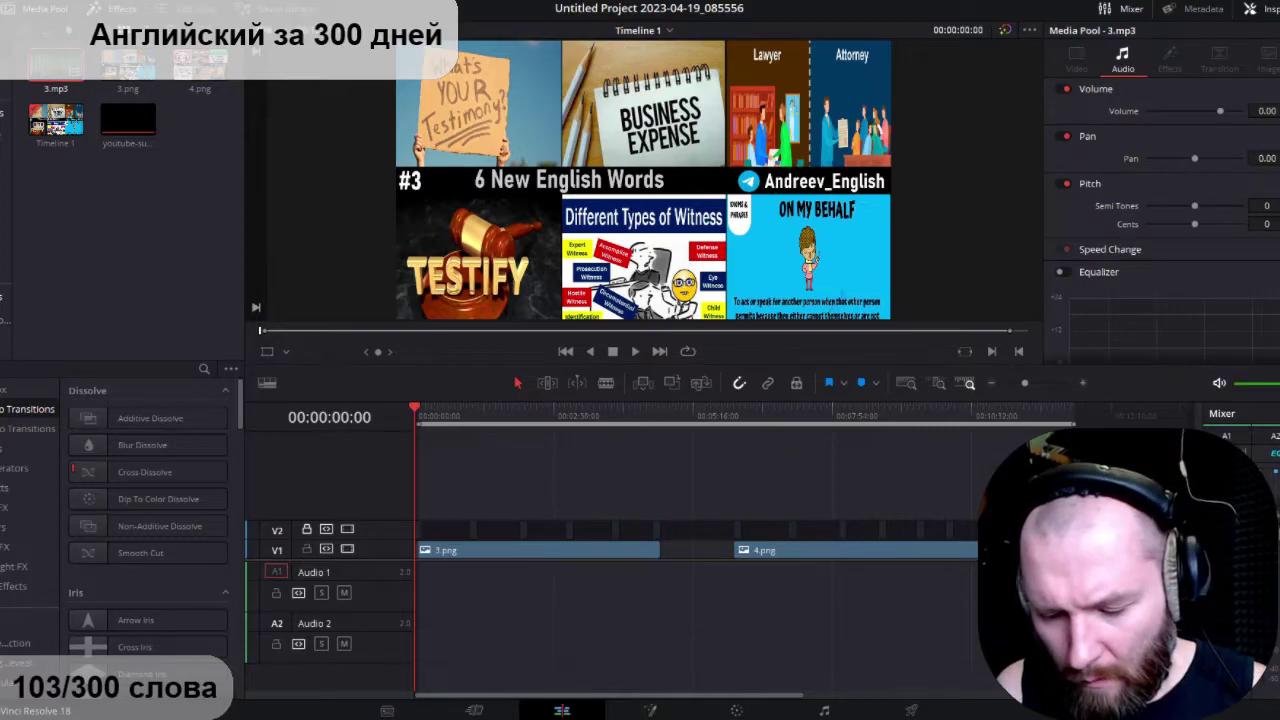
key(Delete)
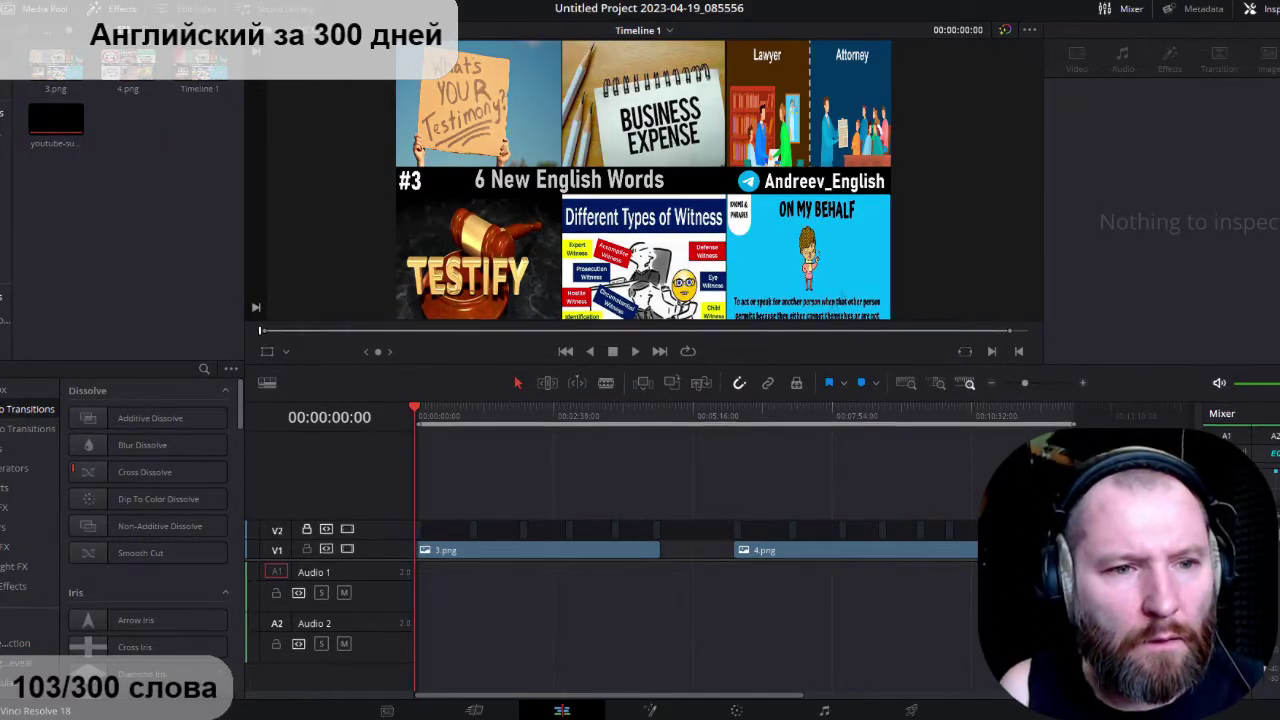
mouse_move(86, 484)
mouse_down()
mouse_move(134, 482)
mouse_move(96, 490)
mouse_up()
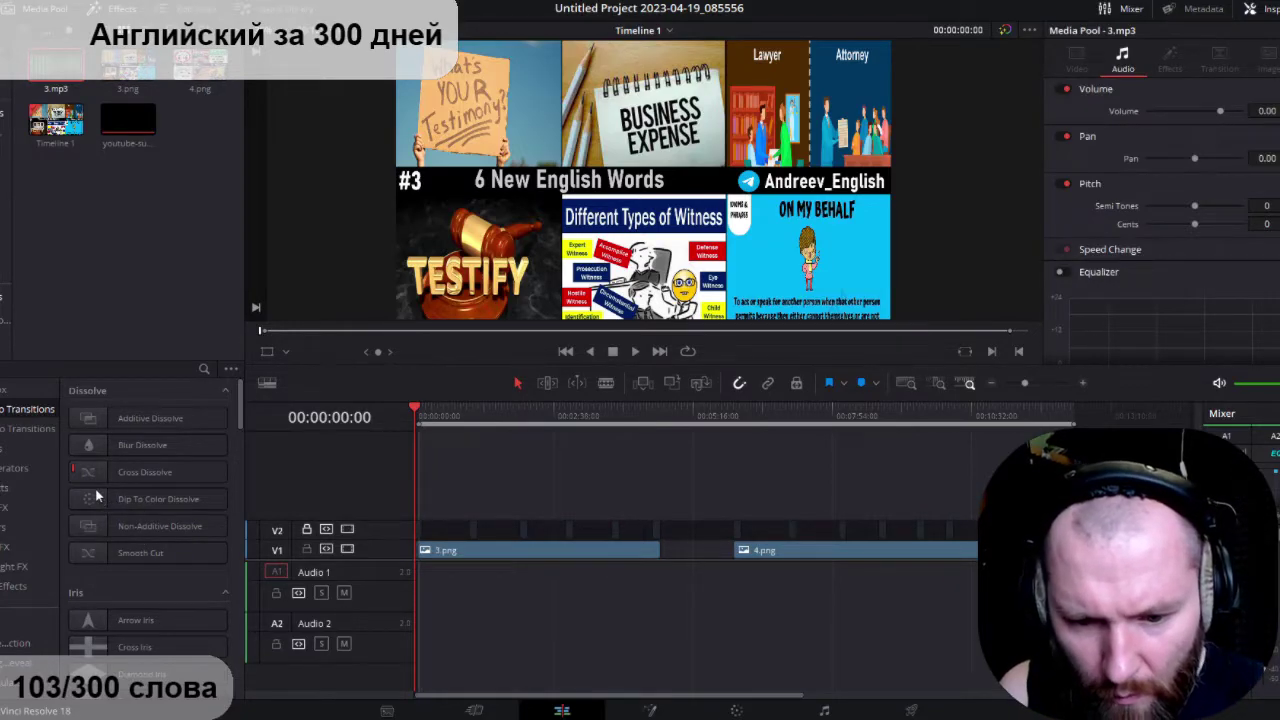
drag(56, 68, 450, 590)
key(ctrl+shift+z)
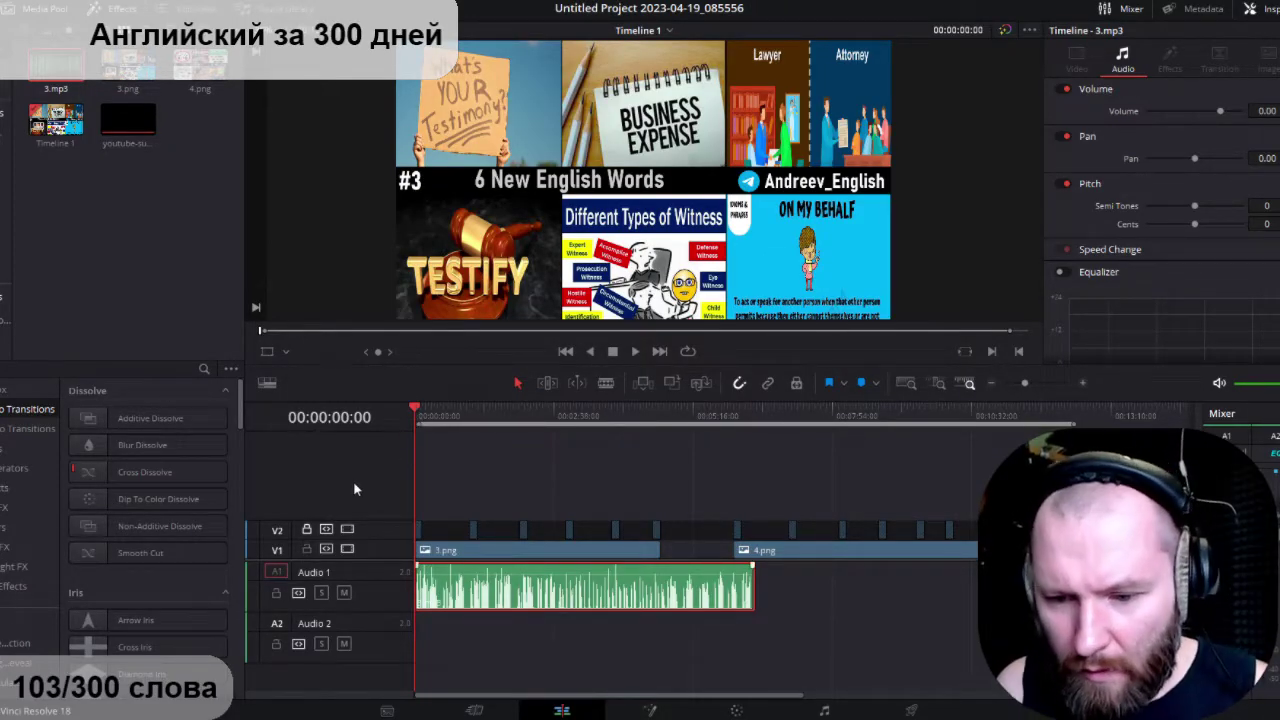
Step: With V2 temporarily unlocked, move 4.png and its overlay clips to about 00:07:54, past the end of the 3.mp3 audio
drag(715, 505, 1040, 566)
drag(751, 471, 800, 465)
click(307, 529)
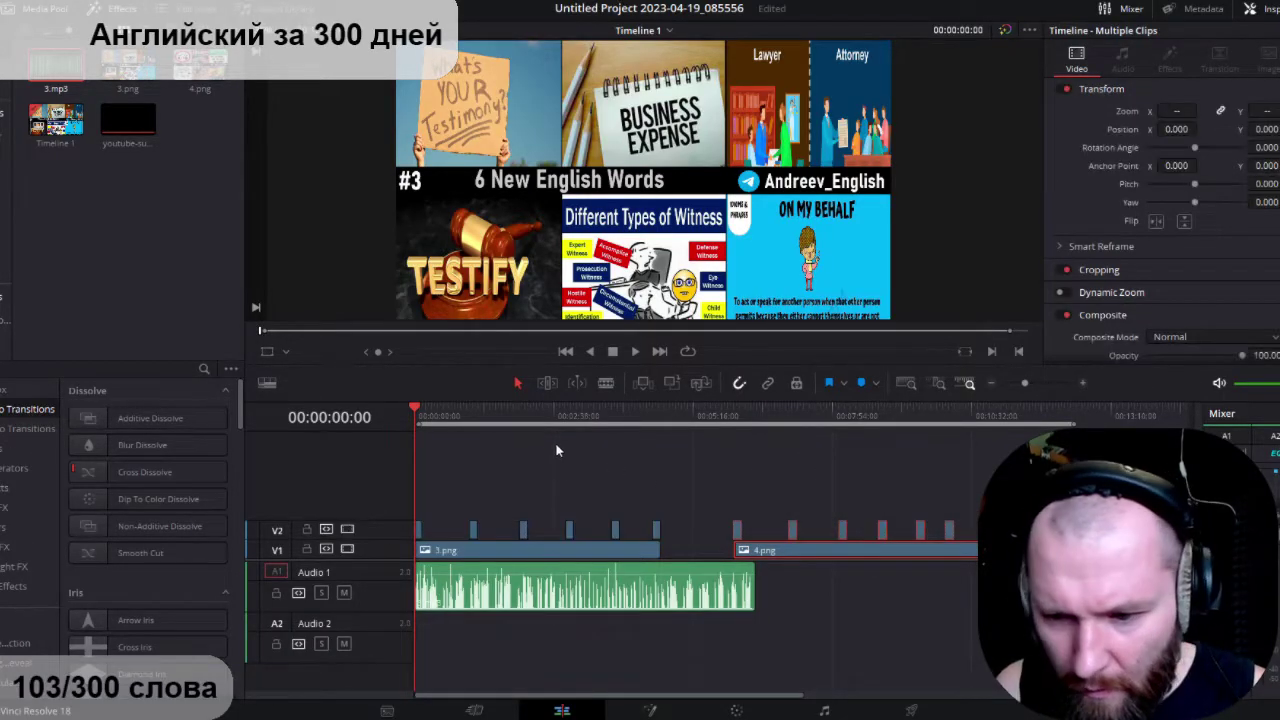
drag(780, 549, 890, 556)
drag(585, 481, 573, 480)
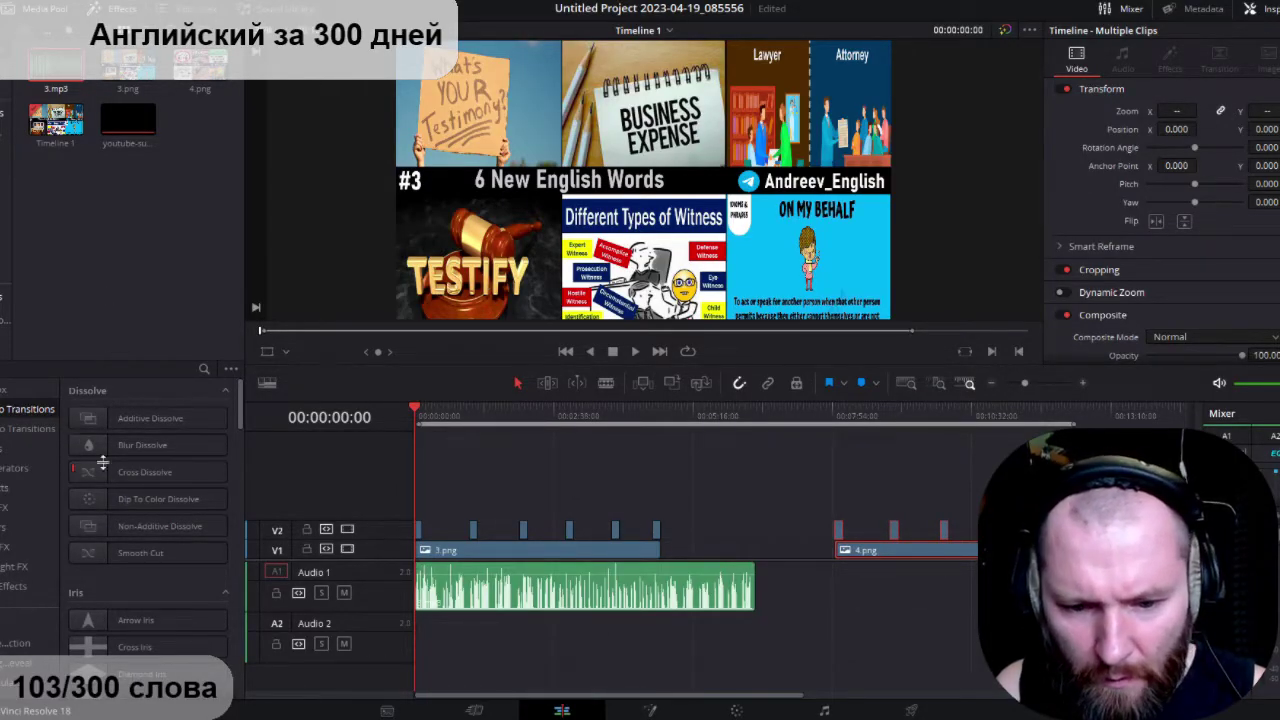
click(307, 529)
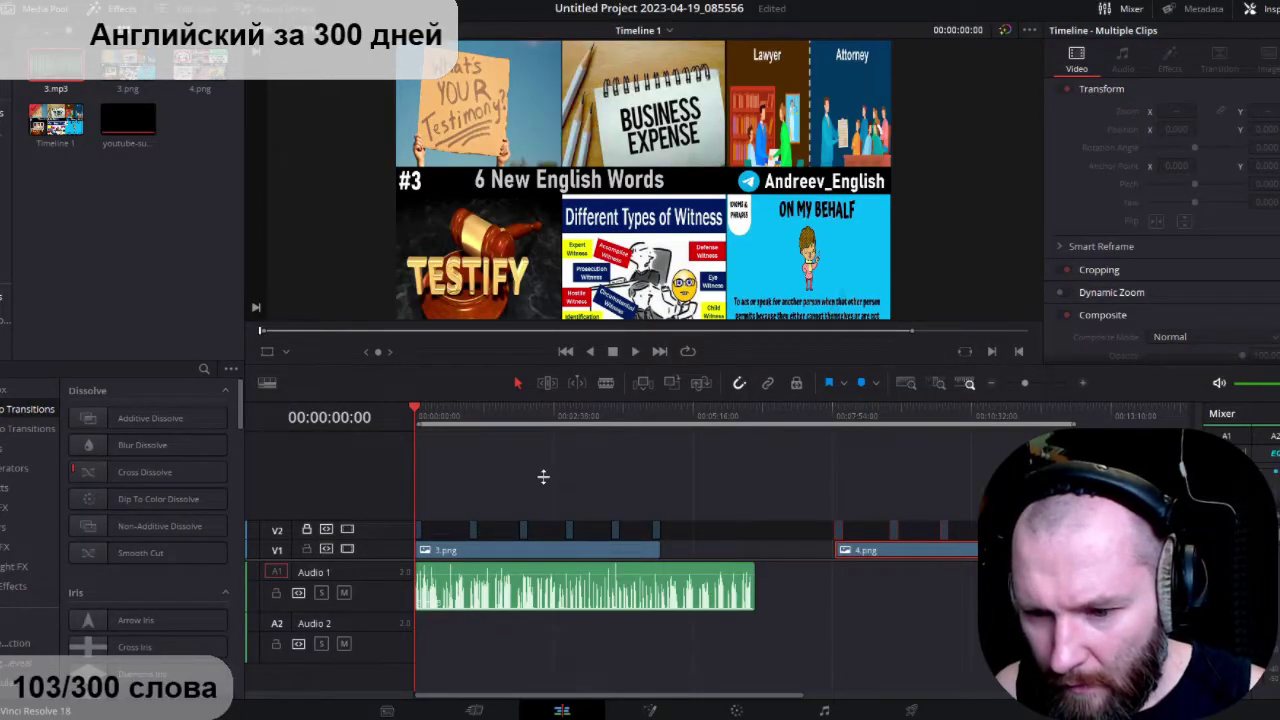
Step: Play the opening frames briefly and extend 3.png on V1 to the end of the 3.mp3 audio
key(space)
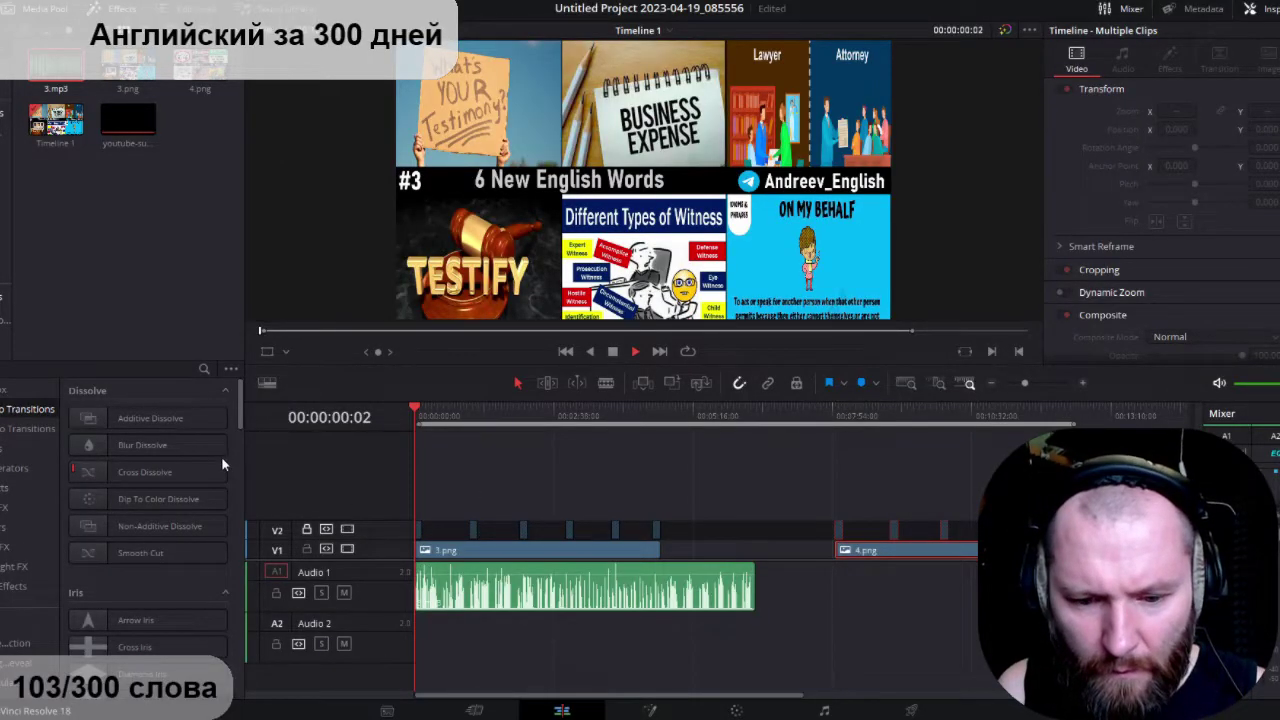
key(space)
drag(658, 550, 754, 550)
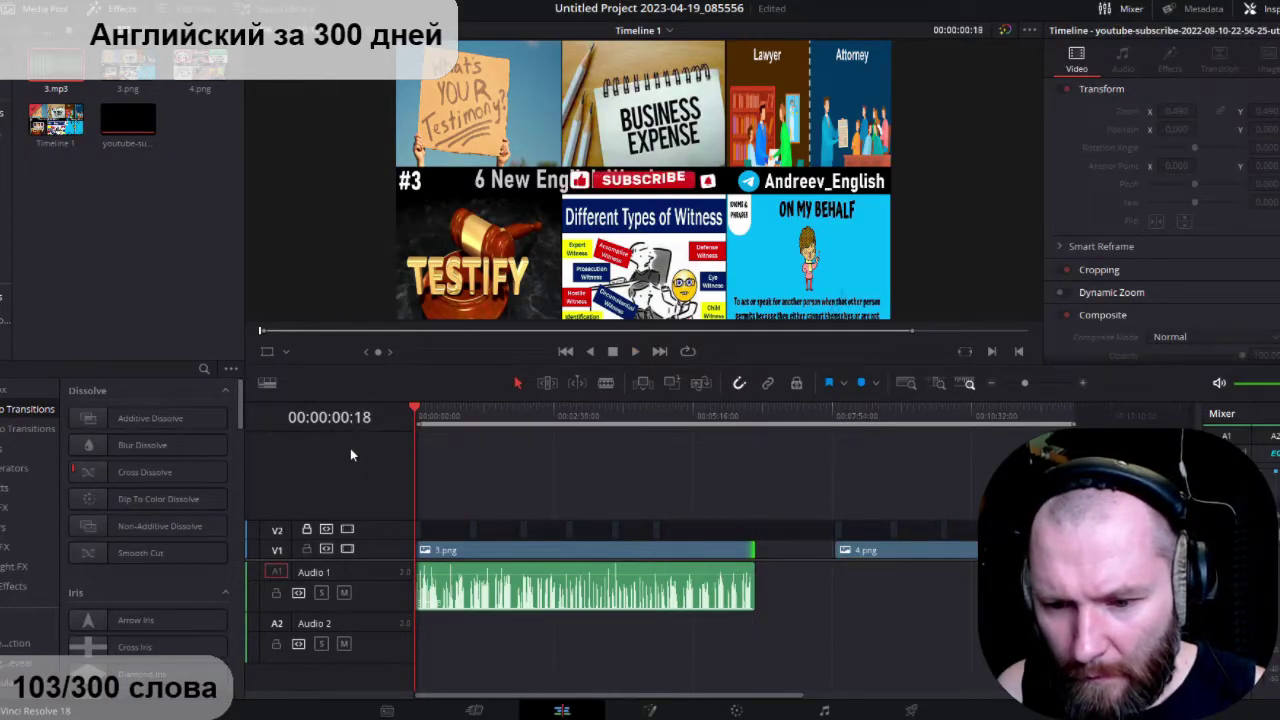
Step: Unlock V2 and copy the last subscribe overlay above 3.png to two further spots, the final one at the end of 3.png
click(307, 529)
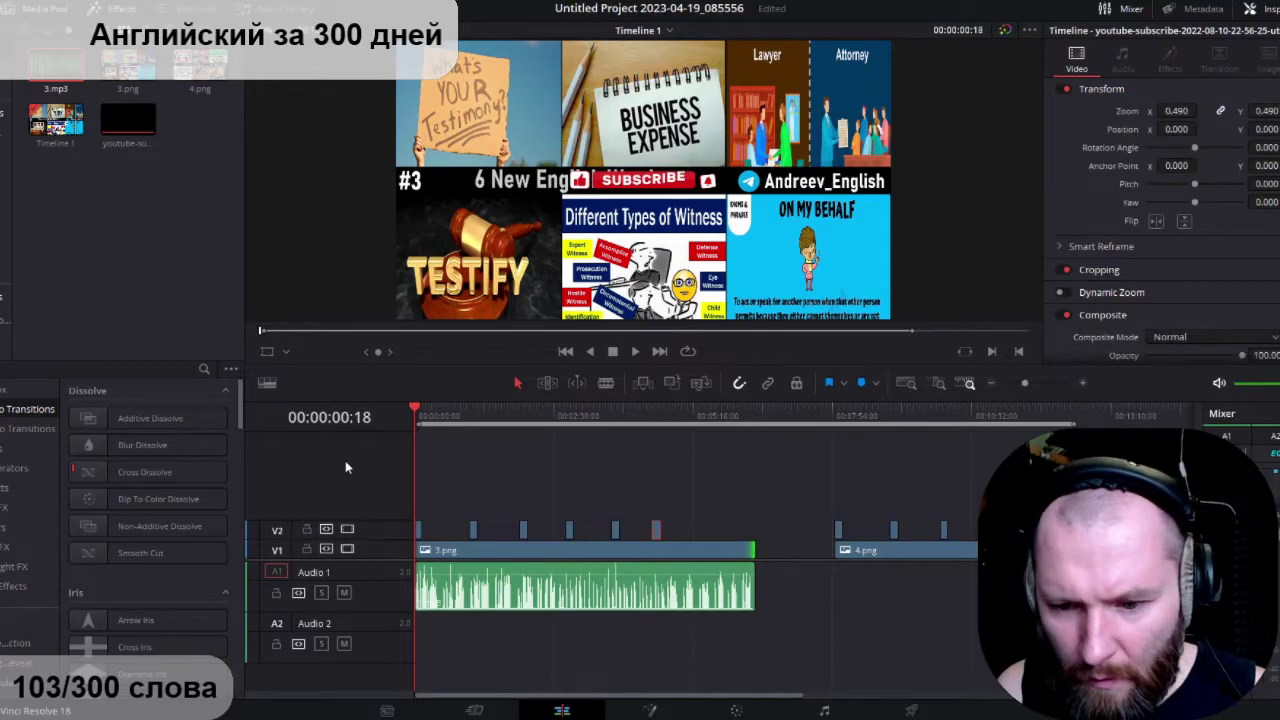
click(651, 530)
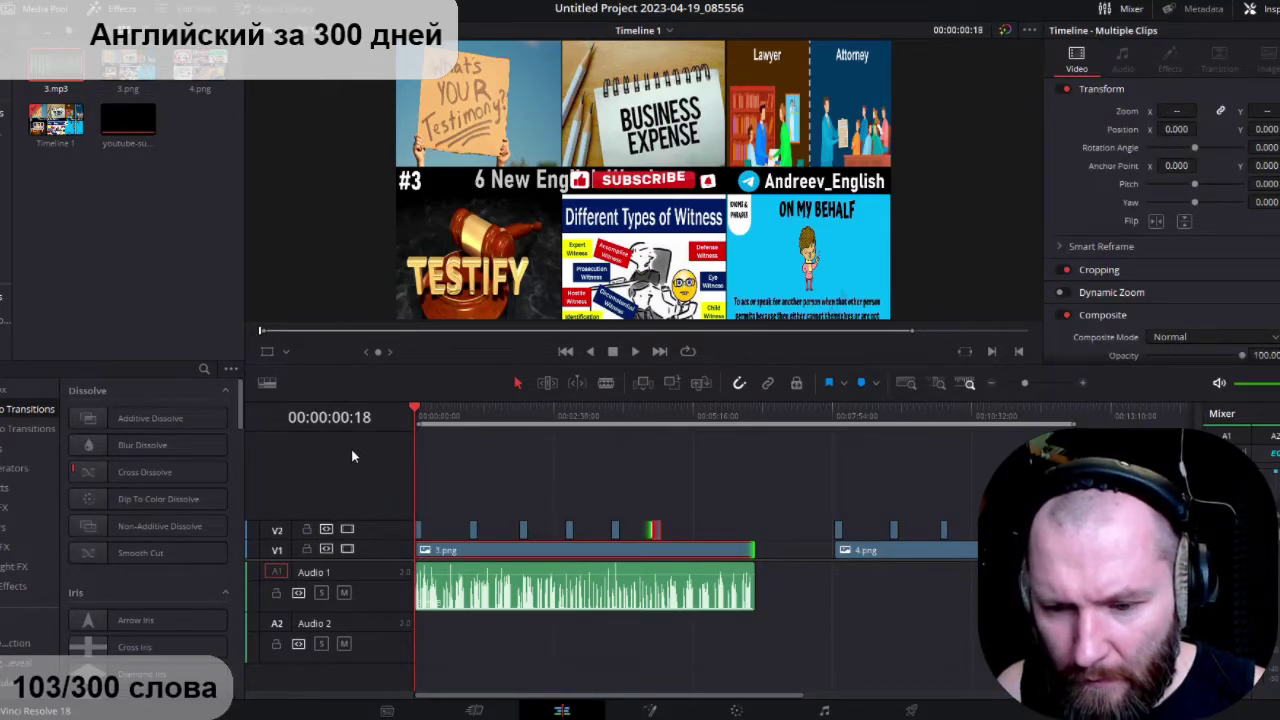
drag(656, 530, 608, 545)
key(Return)
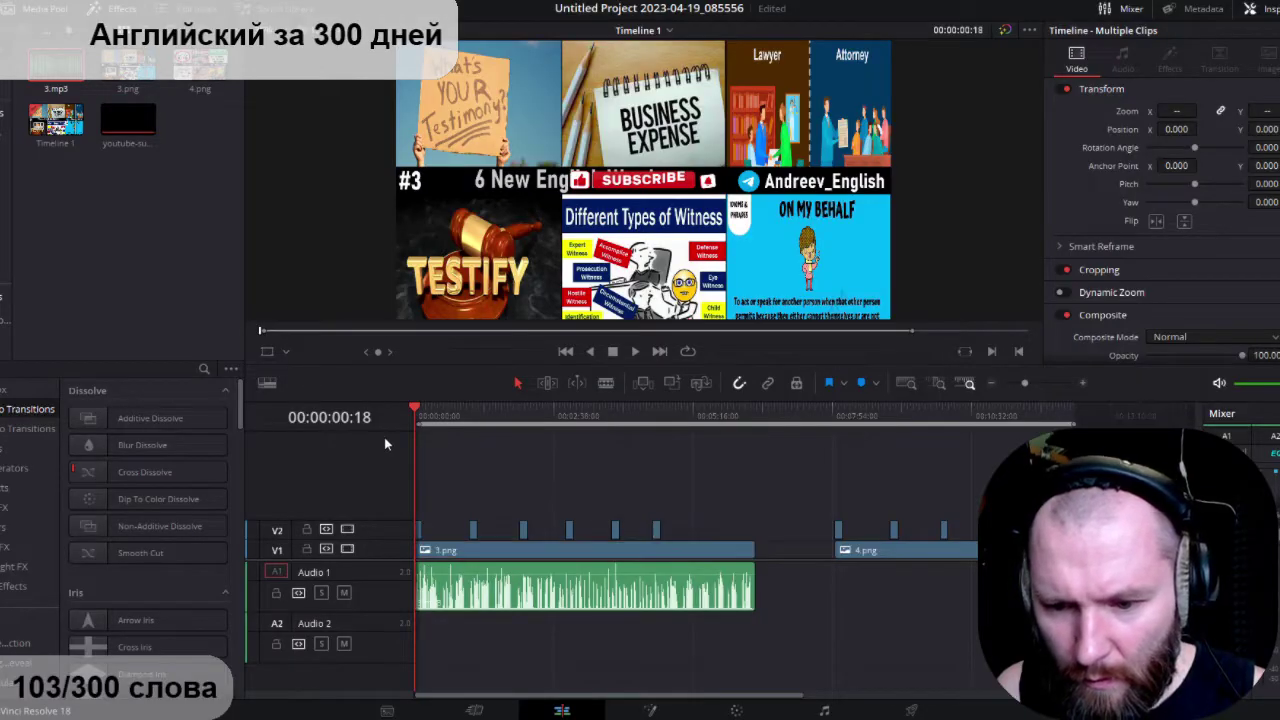
drag(656, 530, 751, 530)
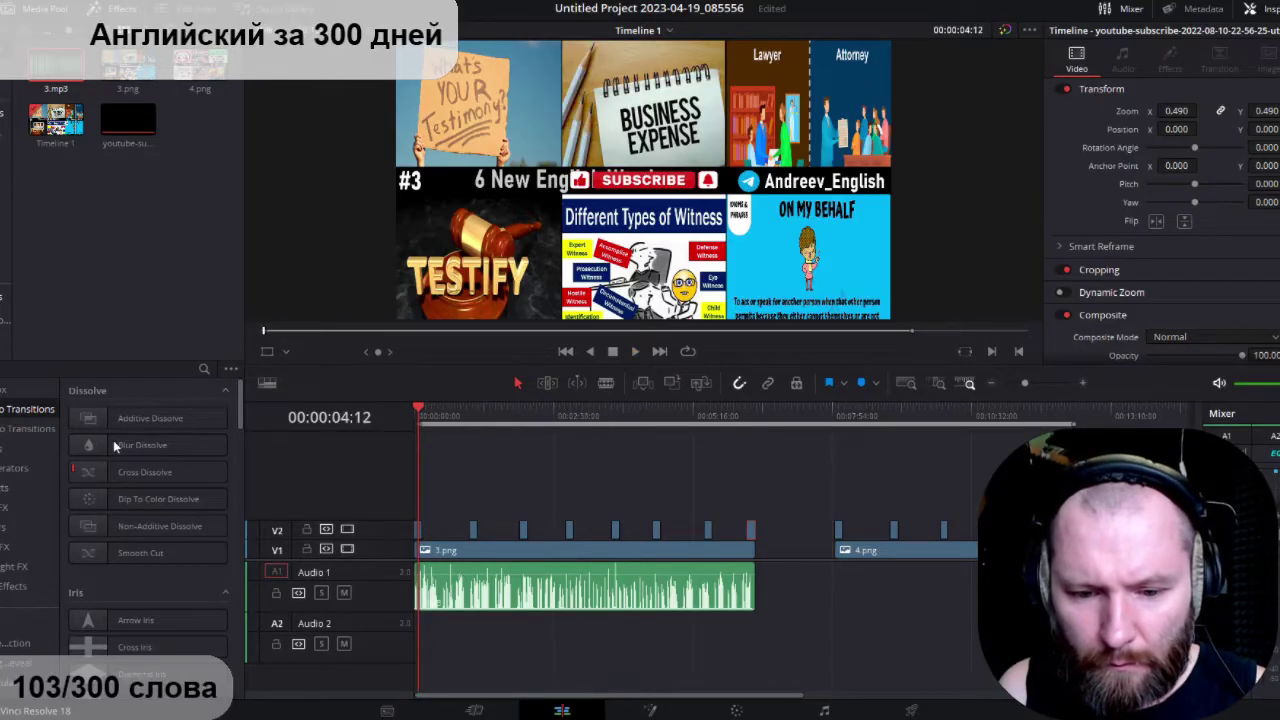
Step: Play the opening seconds and park the playhead on the first subscribe overlay at 00:00:05:10
key(space)
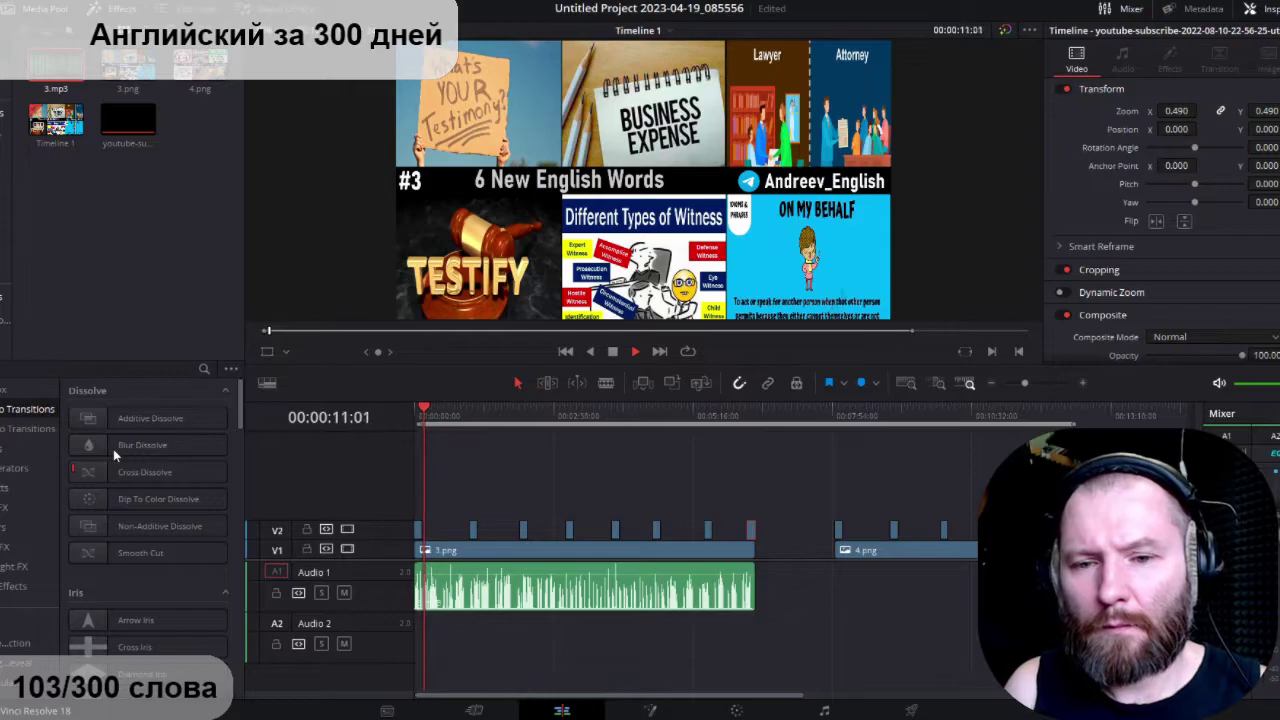
key(space)
key(Up)
key(Up)
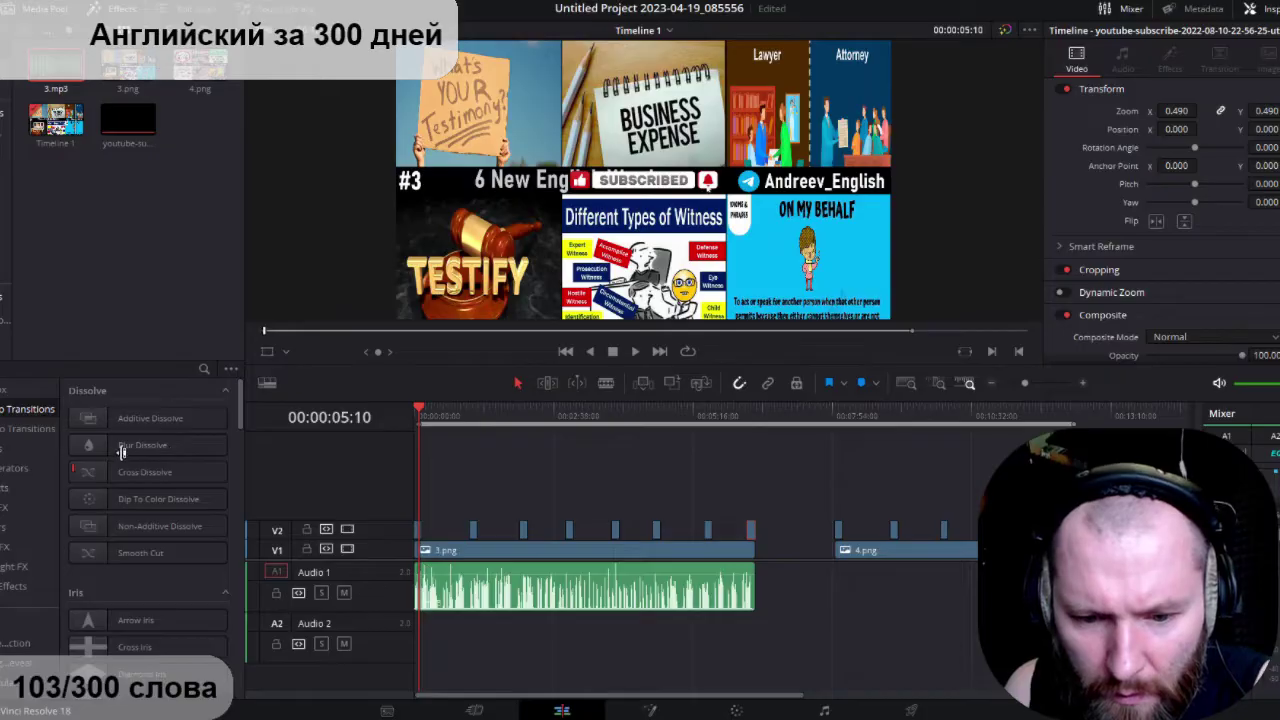
click(307, 529)
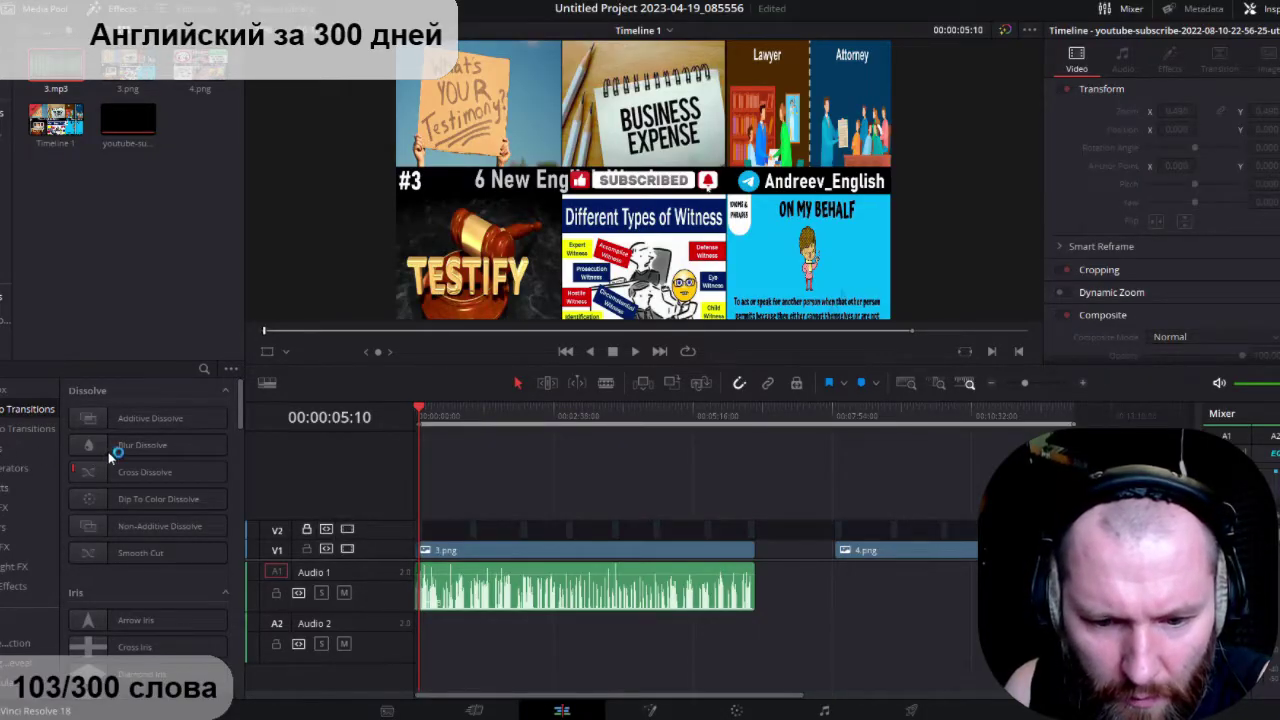
click(307, 529)
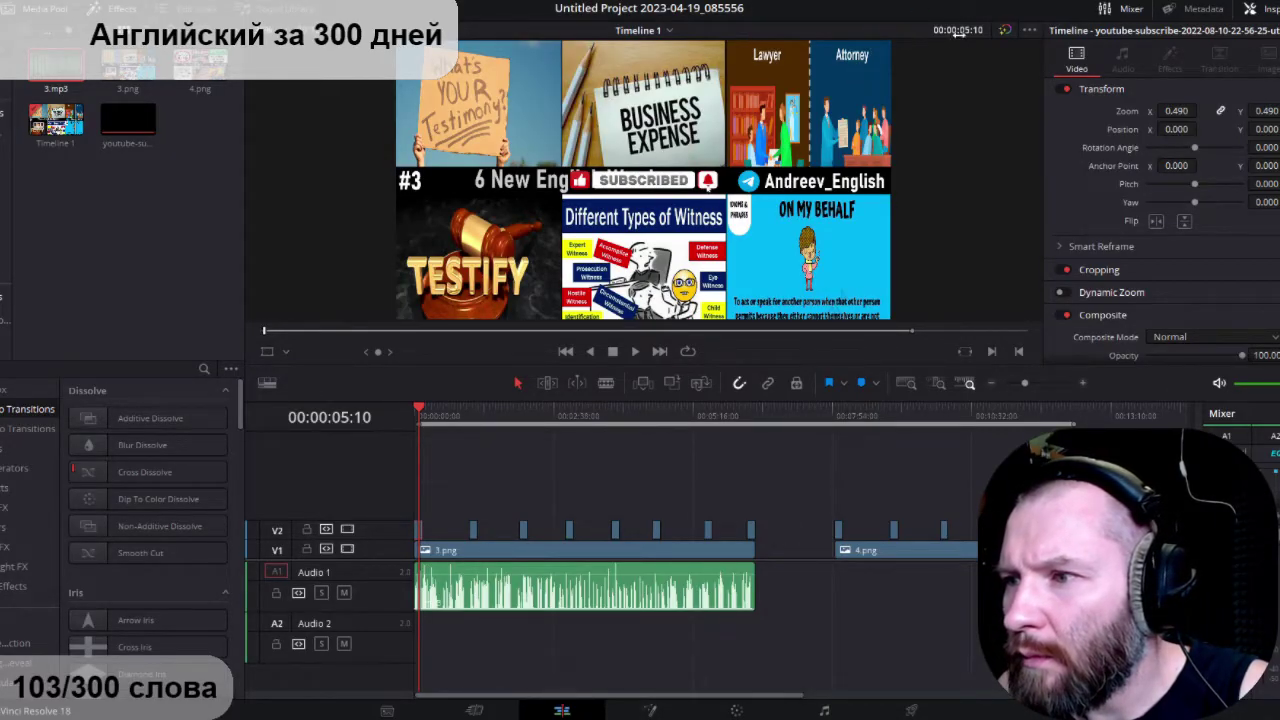
Step: Set the first subscribe overlay's horizontal position to -301 and play the opening from the timeline start to check it
drag(1207, 129, 1201, 129)
drag(1177, 129, 875, 48)
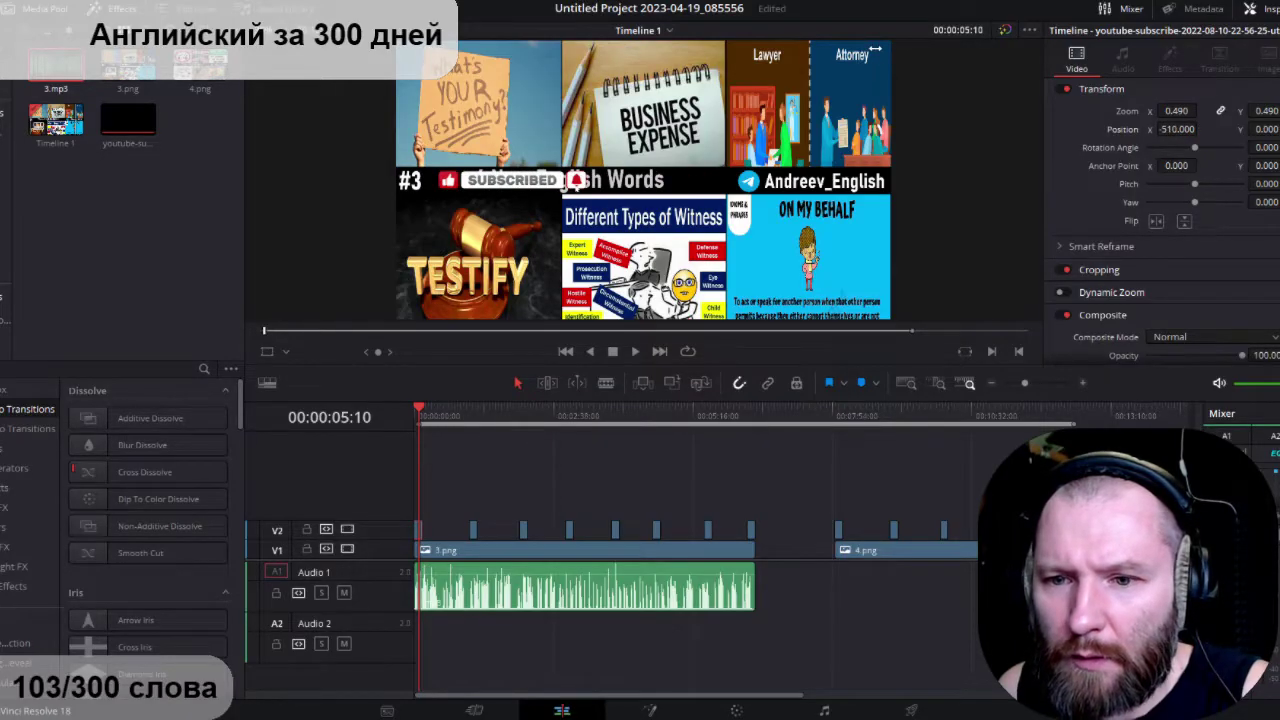
drag(1177, 129, 1220, 129)
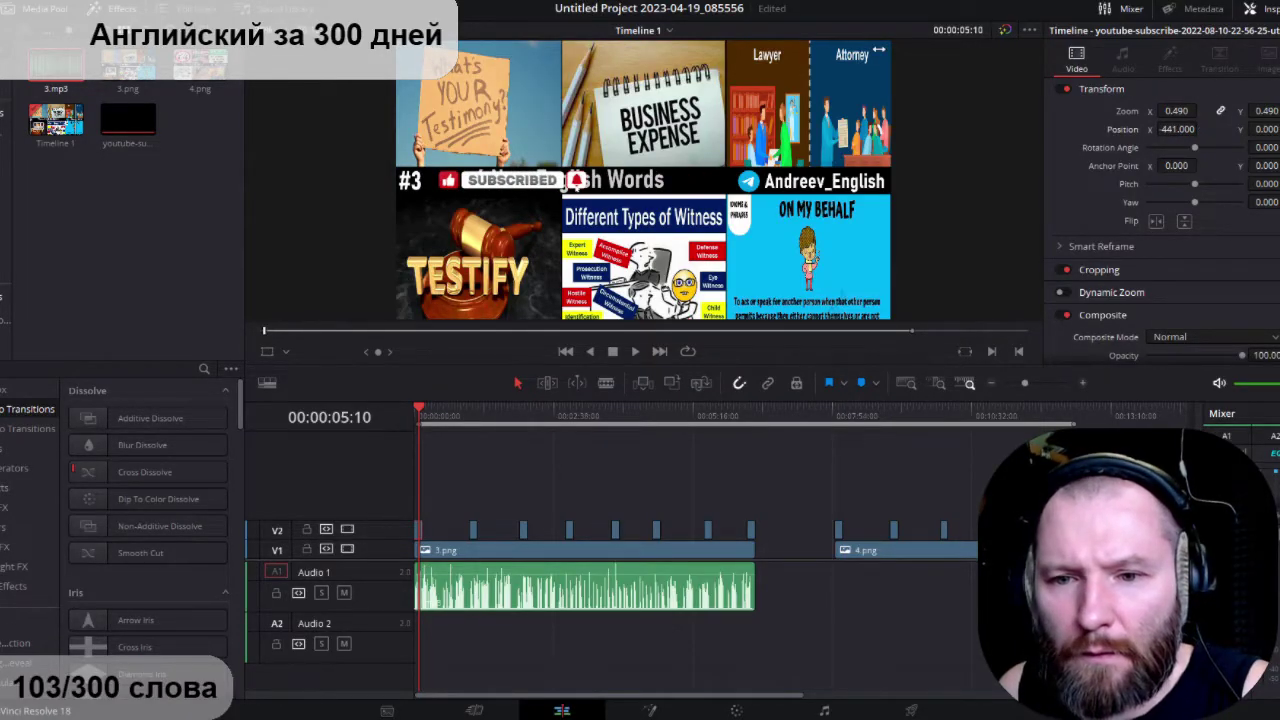
drag(868, 52, 868, 50)
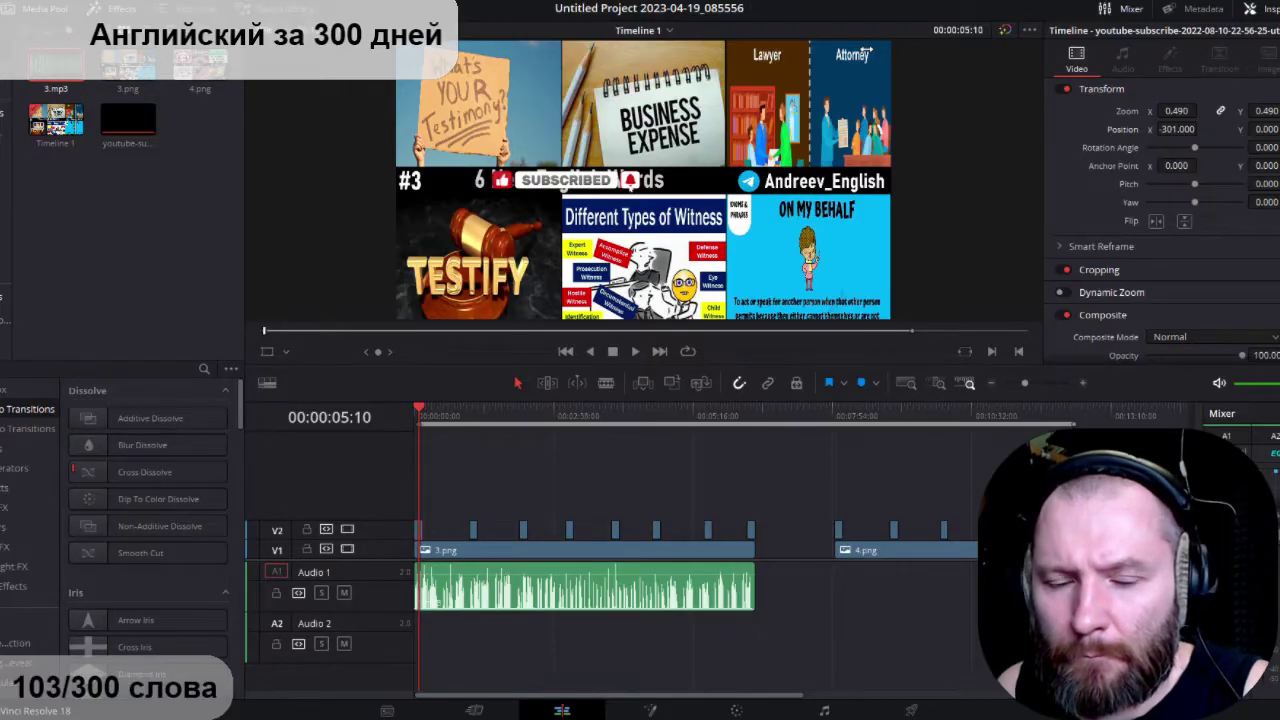
key(Home)
key(space)
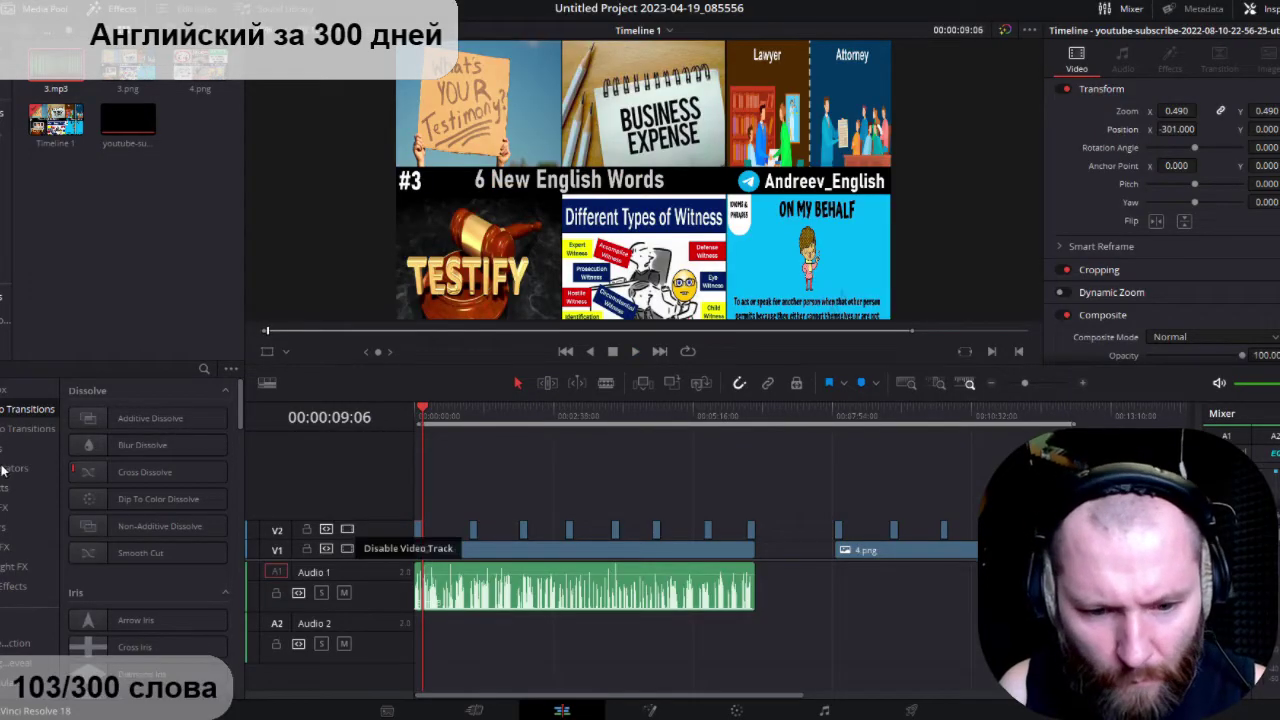
Step: Ripple-delete all the other subscribe overlays above 3.png on V2, keeping only the repositioned first one
click(307, 529)
click(307, 529)
drag(175, 418, 471, 446)
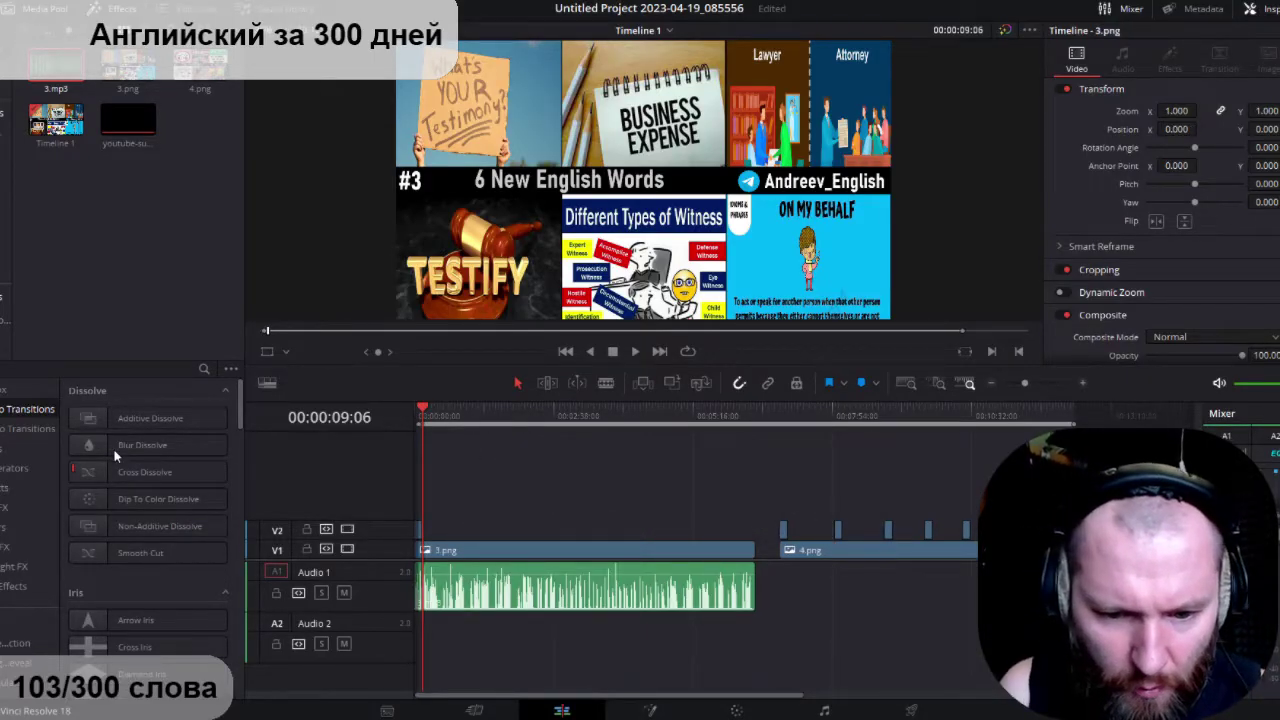
Step: Play the start of the timeline and copy the repositioned subscribe overlay on V2 to about 00:00:24
key(ctrl+equal)
key(ctrl+equal)
key(ctrl+equal)
key(ctrl+equal)
key(ctrl+equal)
key(ctrl+equal)
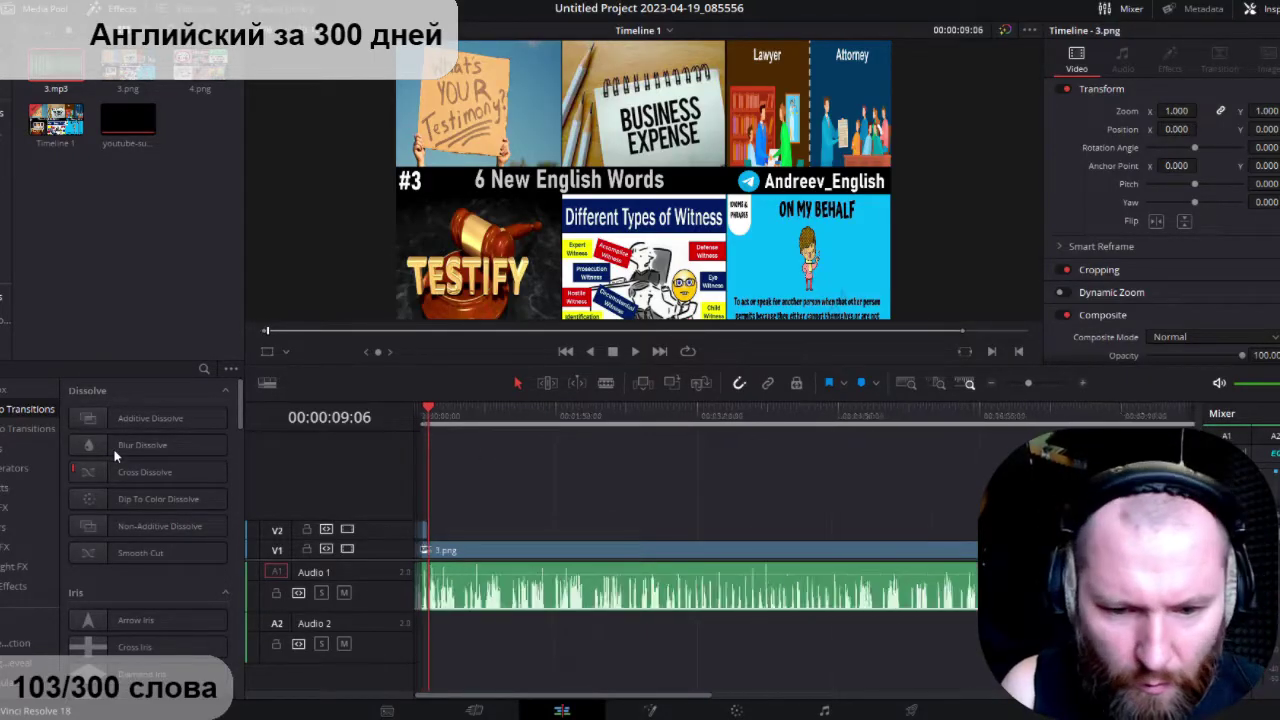
key(ctrl+equal)
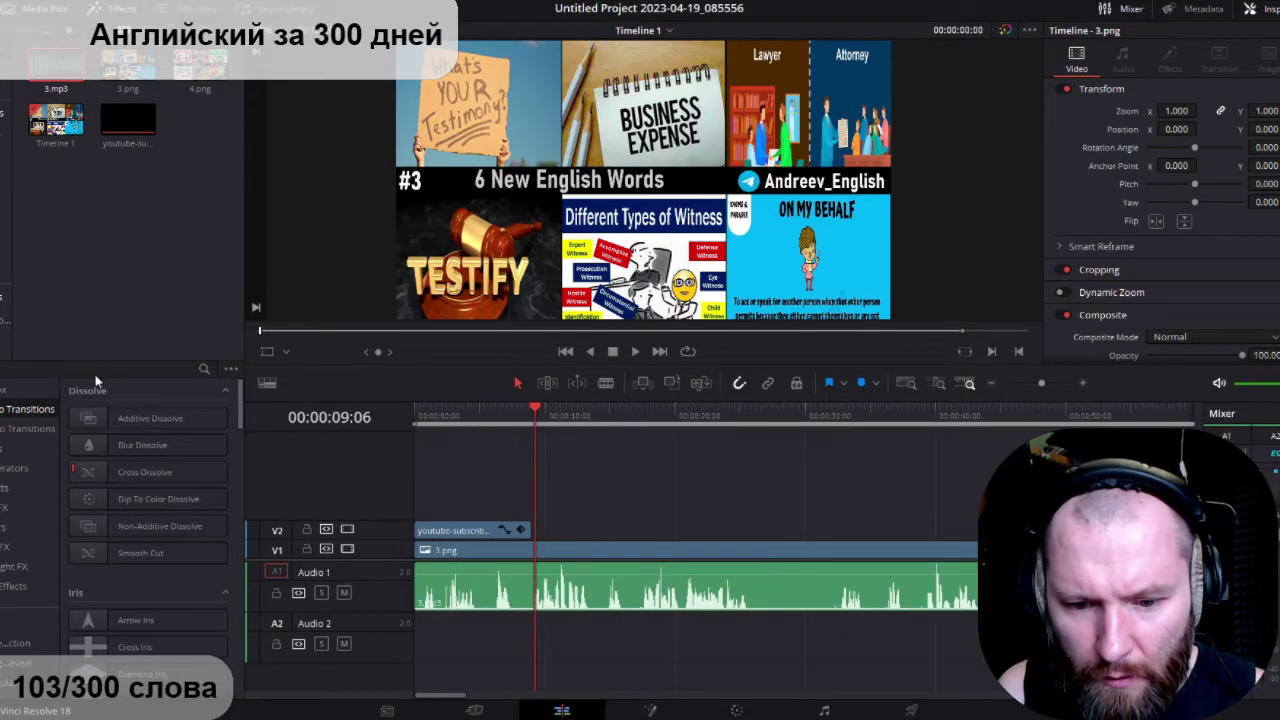
key(Home)
key(space)
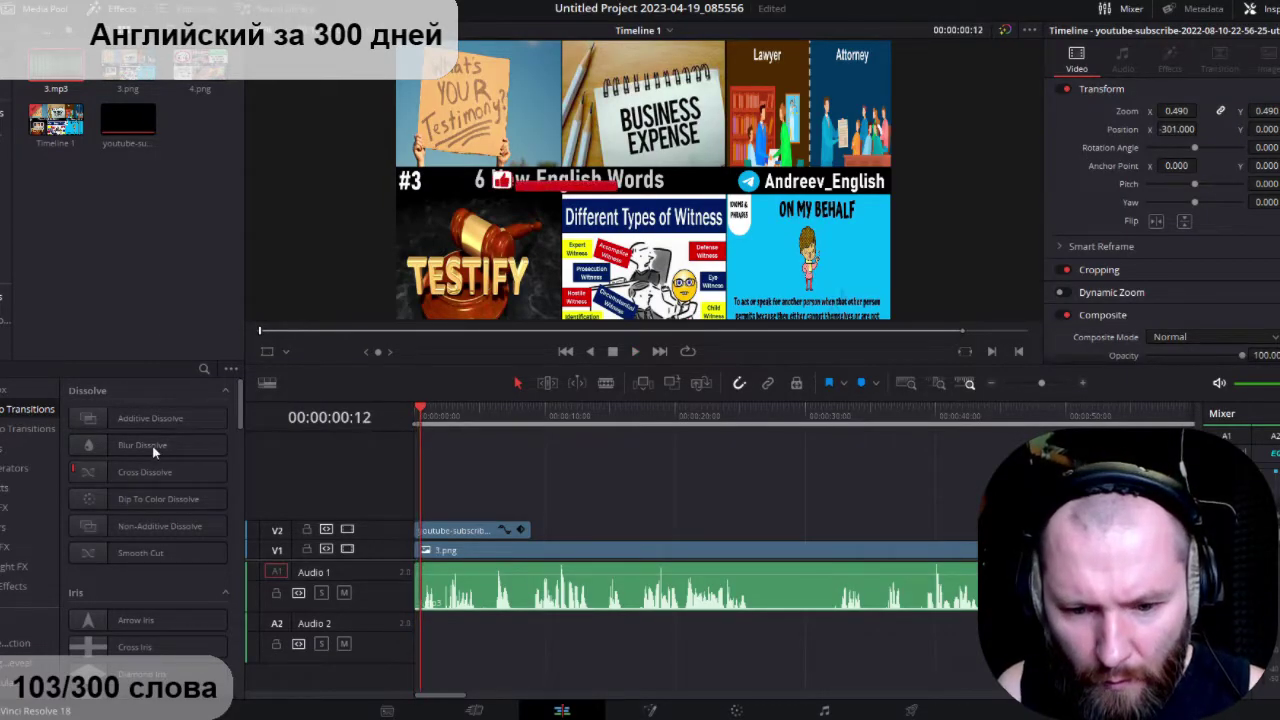
key(space)
mouse_move(471, 528)
mouse_down()
mouse_move(716, 516)
mouse_move(778, 528)
mouse_up()
scroll(778, 528, down, 3)
key(ctrl+minus)
key(ctrl+minus)
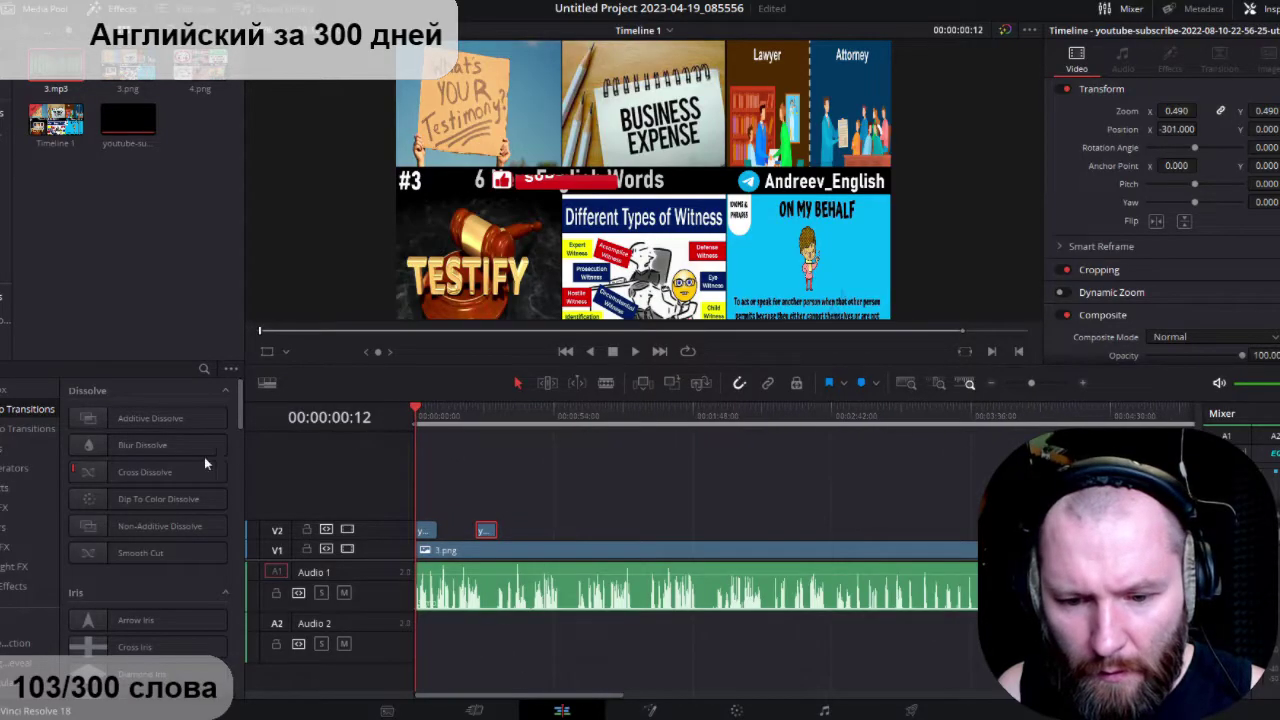
Step: Keep copying the subscribe overlay along V2 at irregular intervals above 3.png, placing the last copy at the clip's end
mouse_move(485, 530)
mouse_down()
mouse_move(649, 511)
mouse_move(665, 528)
mouse_up()
scroll(650, 528, down, 5)
key(ctrl+equal)
key(ctrl+equal)
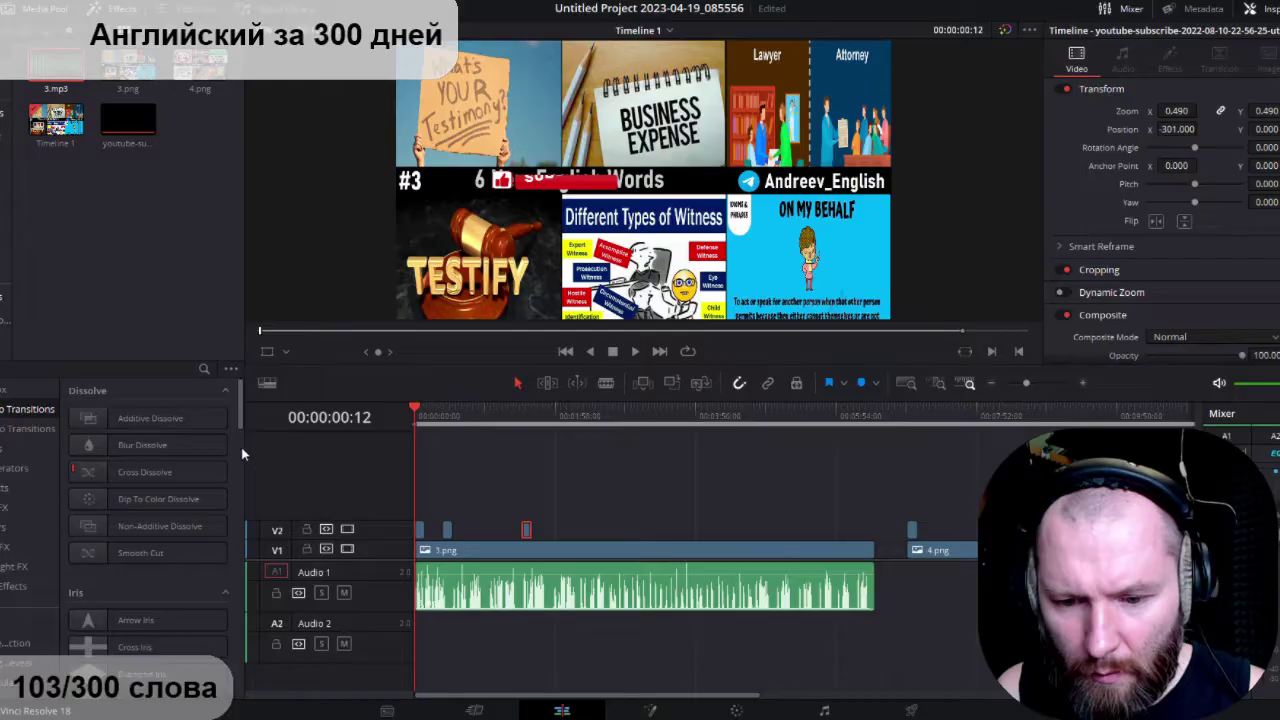
mouse_move(517, 530)
mouse_down()
mouse_move(490, 530)
mouse_move(583, 538)
mouse_move(640, 515)
mouse_move(655, 529)
mouse_up()
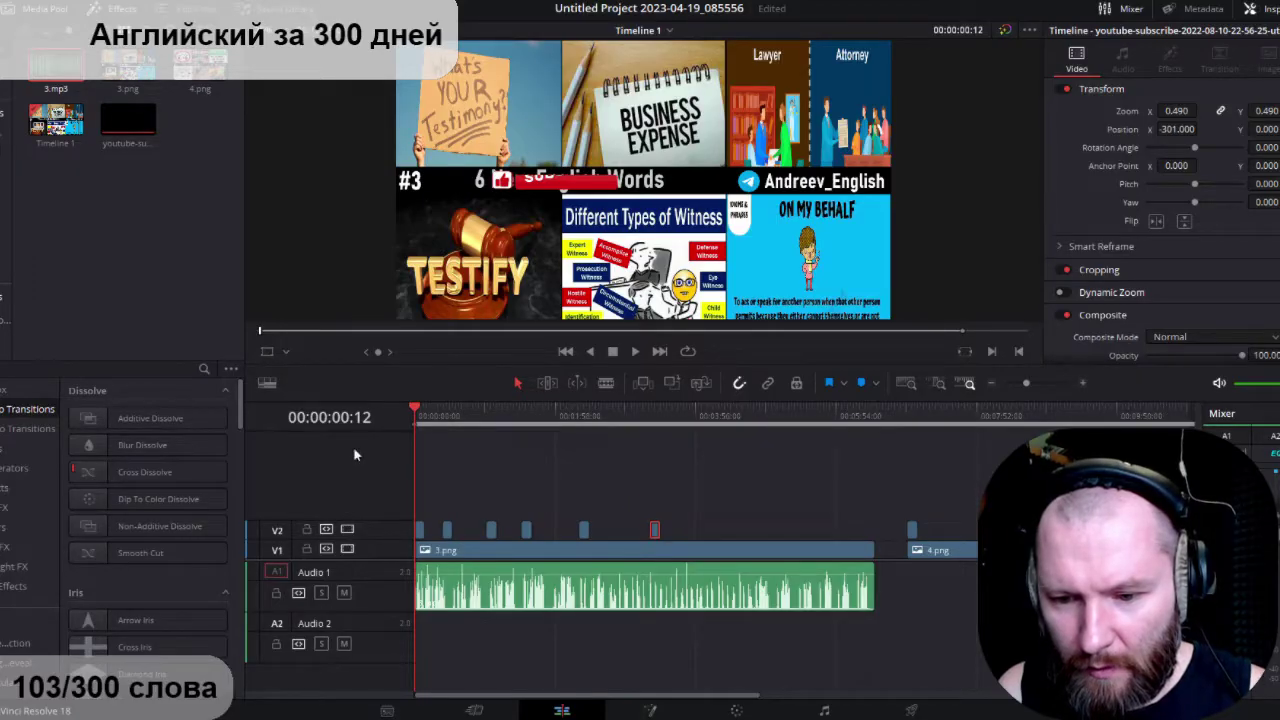
text(+11312)
key(Return)
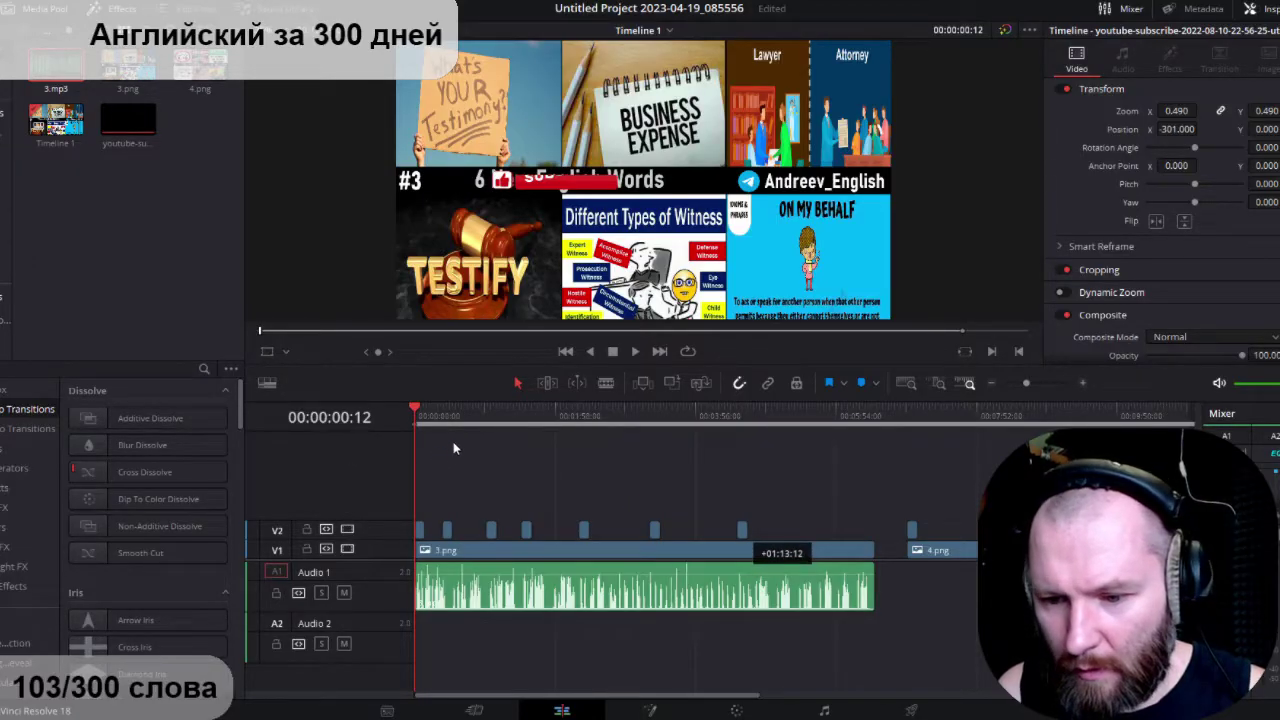
mouse_move(742, 530)
mouse_down()
mouse_move(814, 511)
mouse_move(813, 531)
mouse_move(869, 530)
mouse_up()
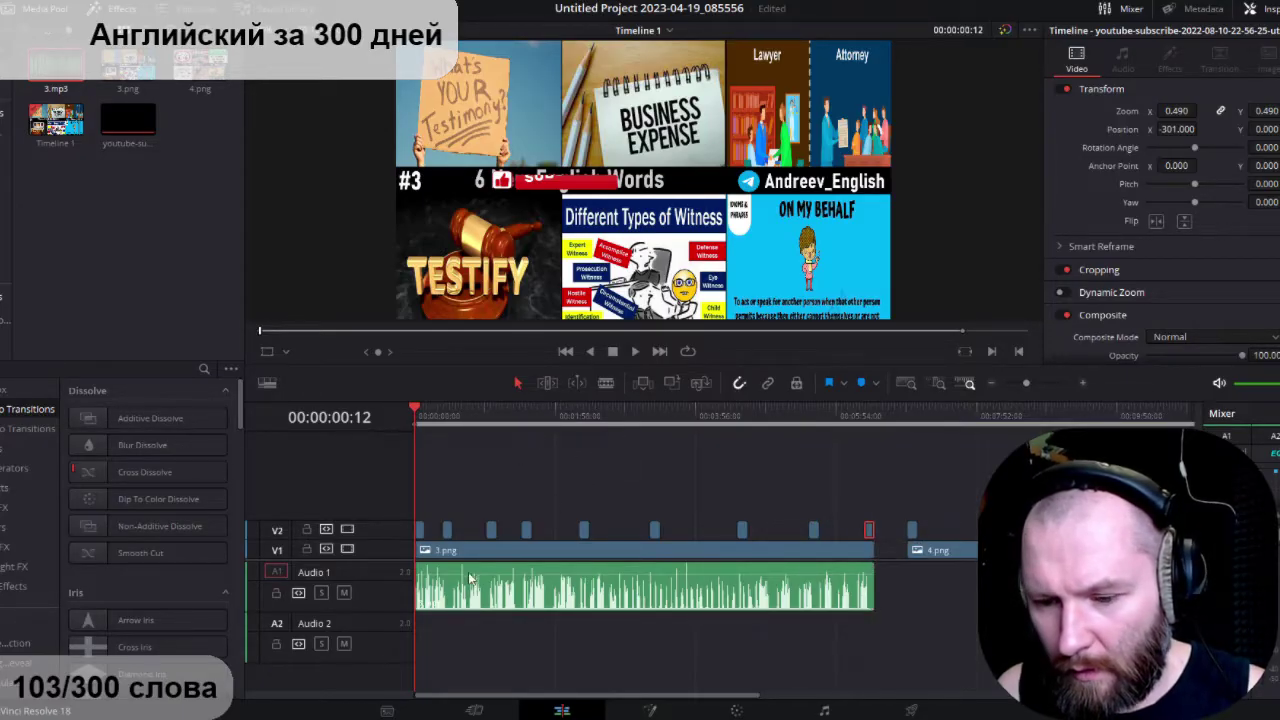
Step: Select all the old subscribe overlays above 4.png on V2 and ripple-delete them
scroll(480, 612, right, 4)
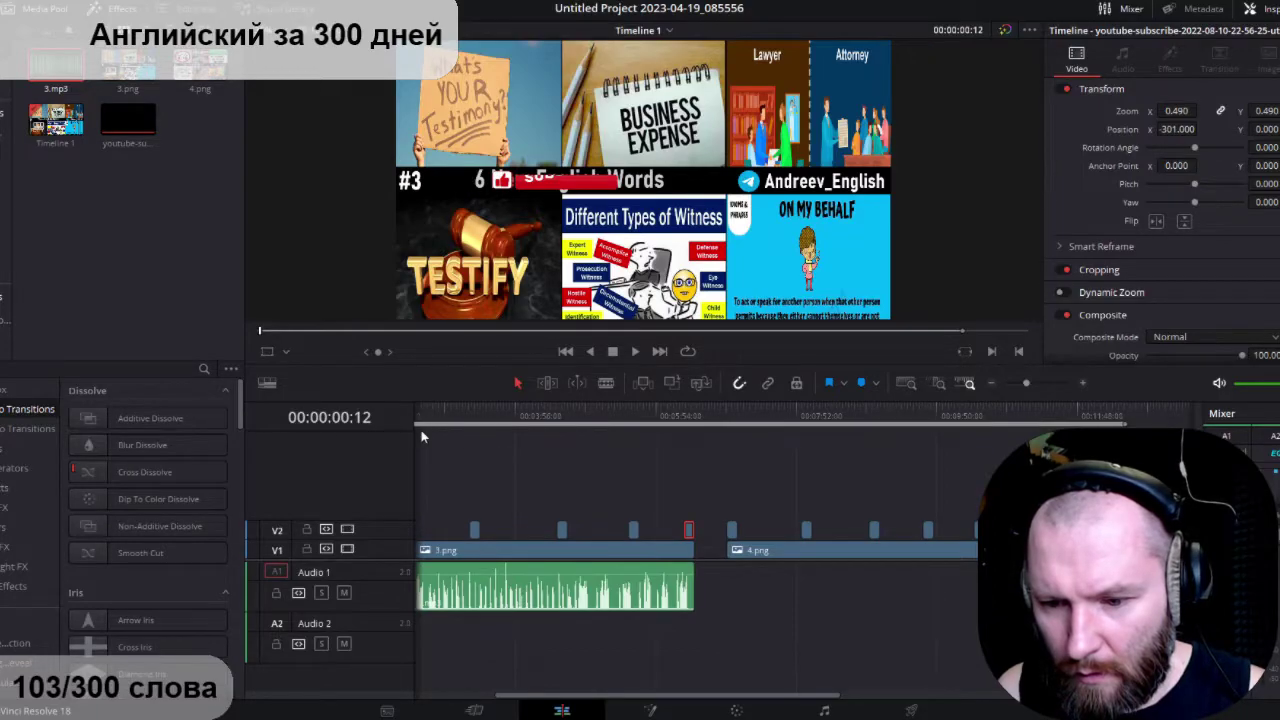
drag(718, 519, 1118, 533)
drag(814, 451, 850, 453)
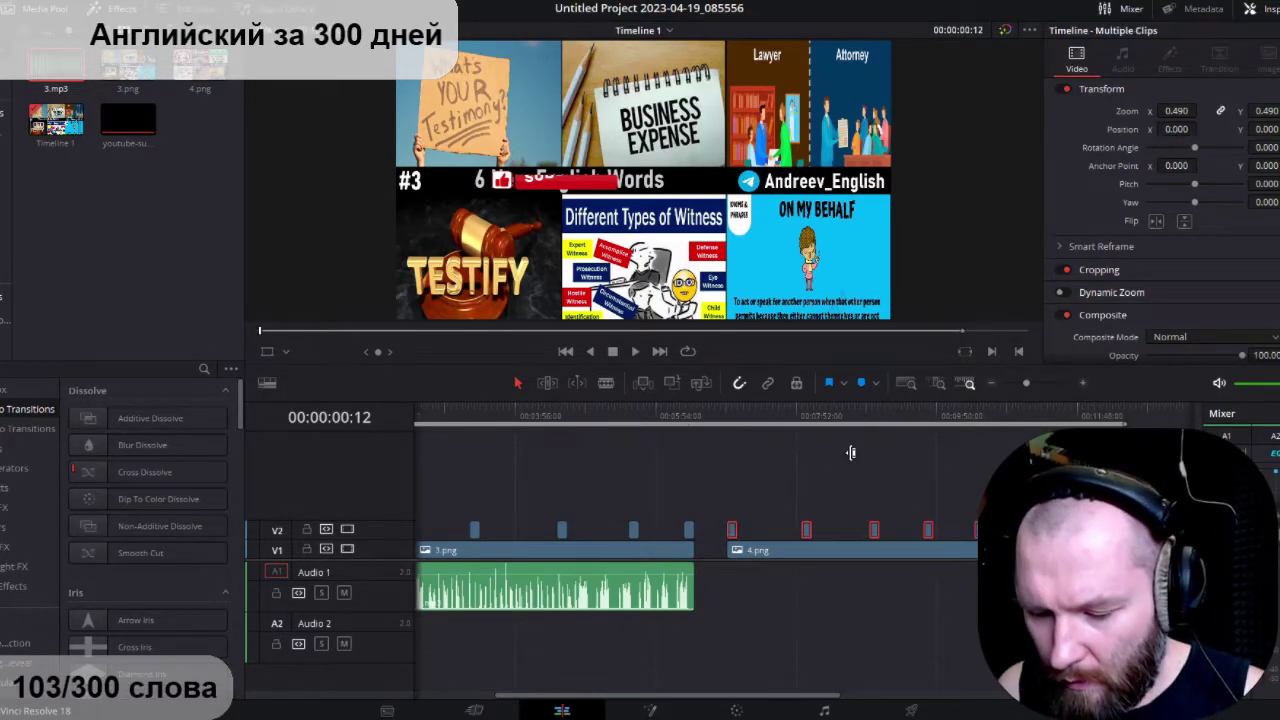
key(Delete)
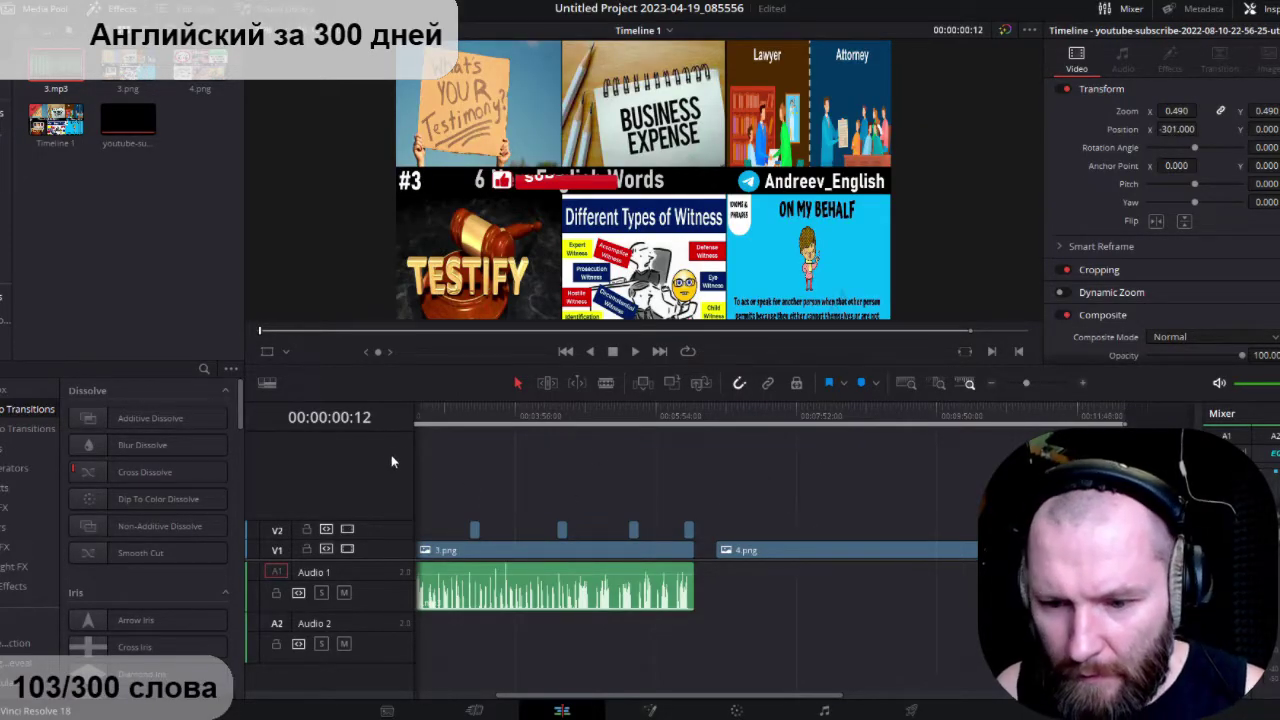
Step: Copy the repositioned overlay on V2 to the start of 4.png and two further spots, undoing the copy dropped into 4.png on V1
click(689, 530)
mouse_move(689, 530)
mouse_down()
mouse_move(772, 511)
mouse_move(773, 530)
mouse_move(845, 511)
mouse_move(853, 530)
mouse_up()
key(Return)
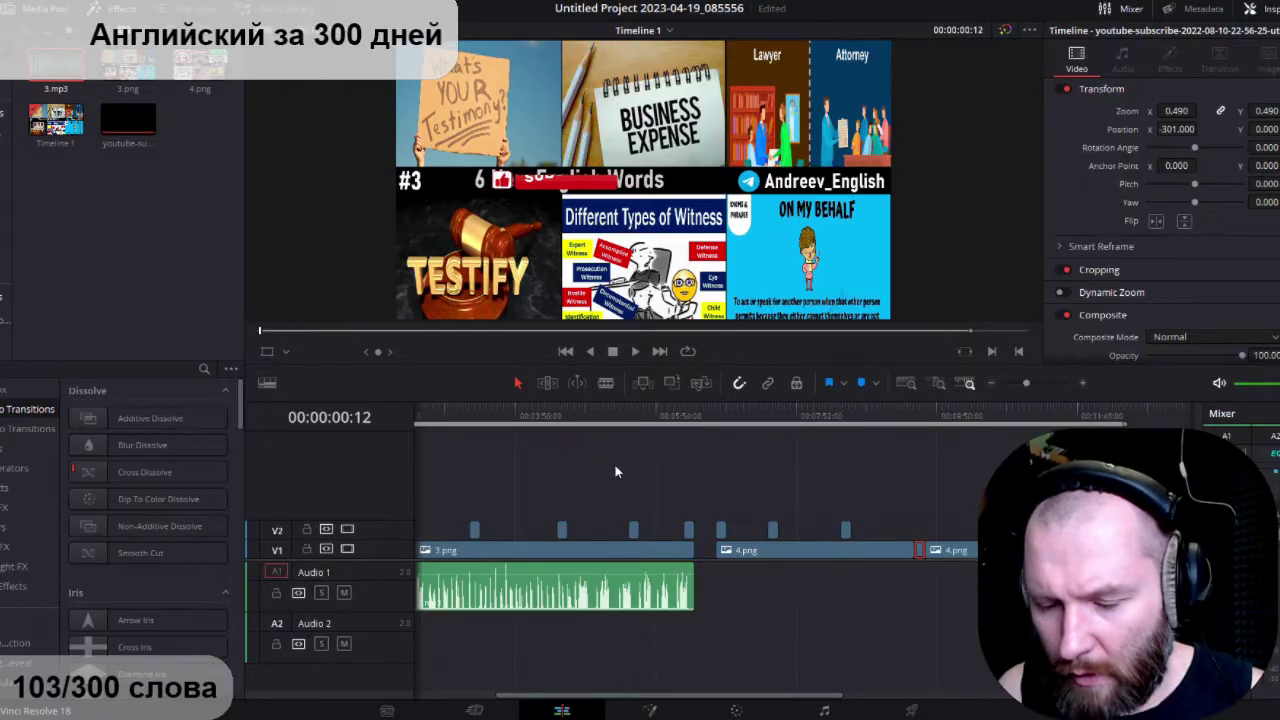
key(ctrl+z)
Step: With the playhead at 00:08:30:07, continue copying the subscribe overlay along V2 above the rest of 4.png
click(845, 530)
click(842, 415)
key(space)
key(space)
drag(845, 530, 997, 532)
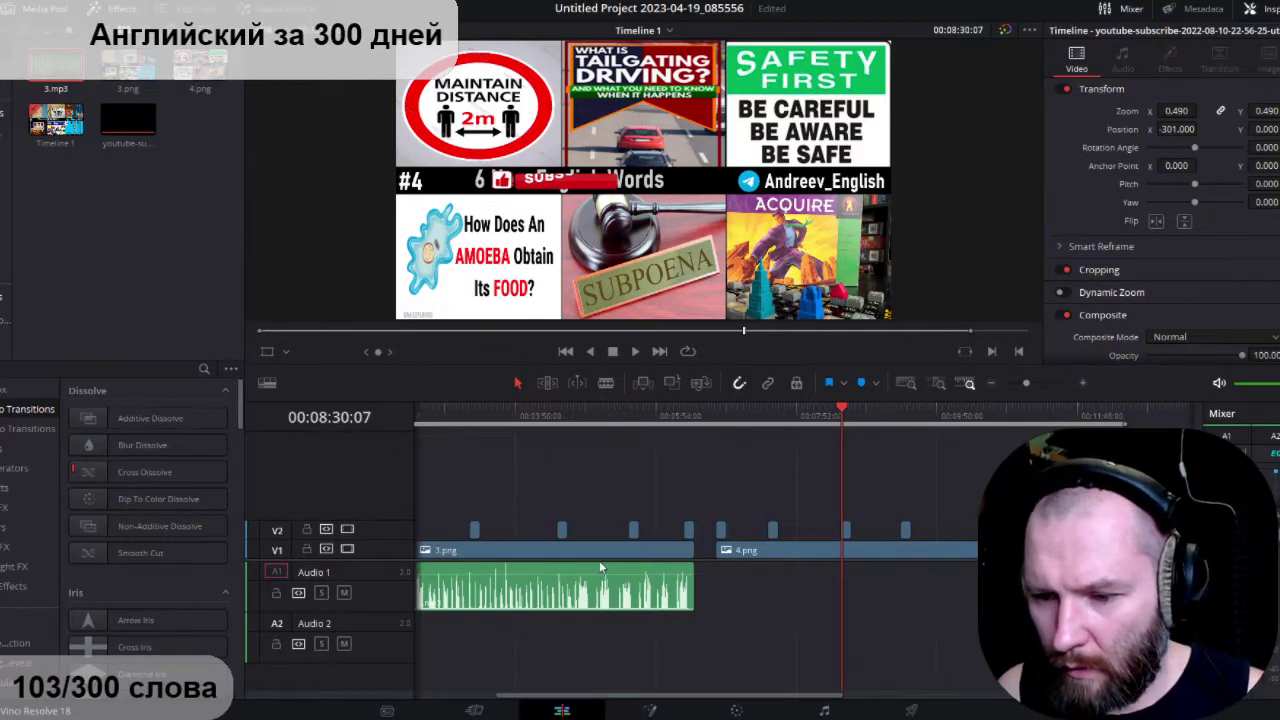
scroll(532, 520, down, 3)
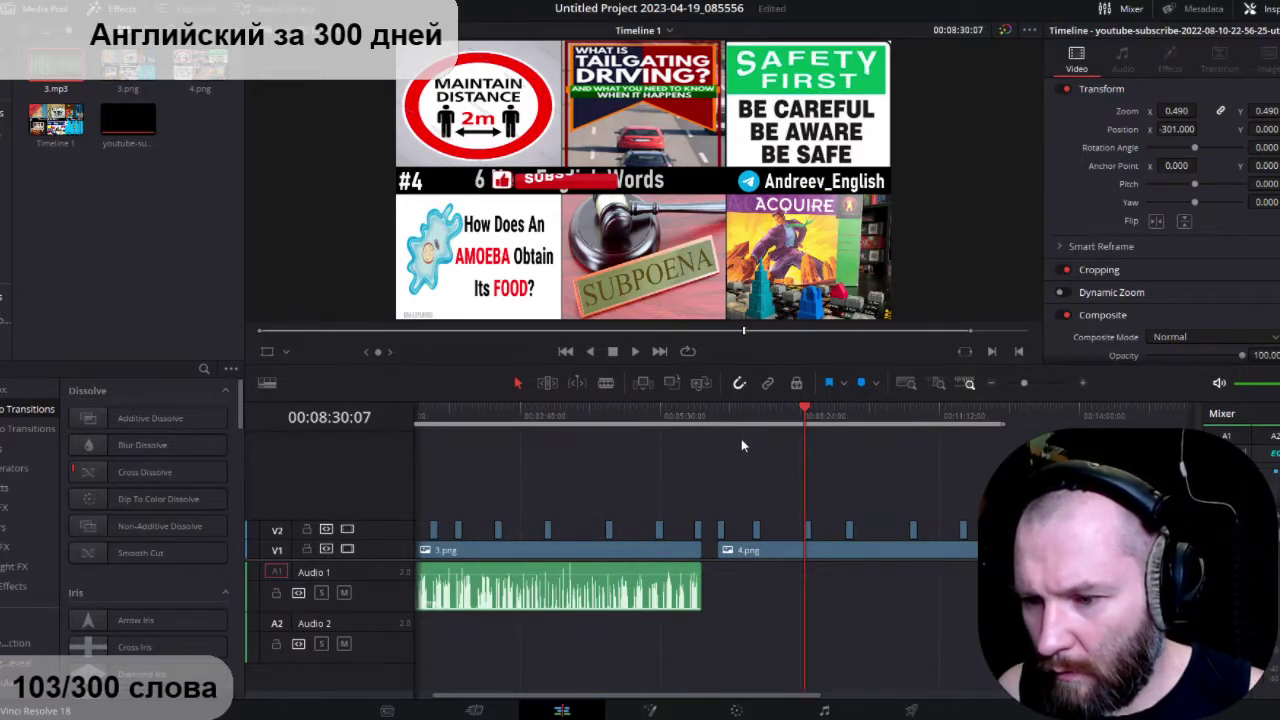
Step: Select 4.png with its subscribe overlays and move them together to about 00:11:12, well past the end of 3.png
drag(717, 504, 1020, 564)
drag(776, 547, 912, 547)
drag(577, 467, 654, 466)
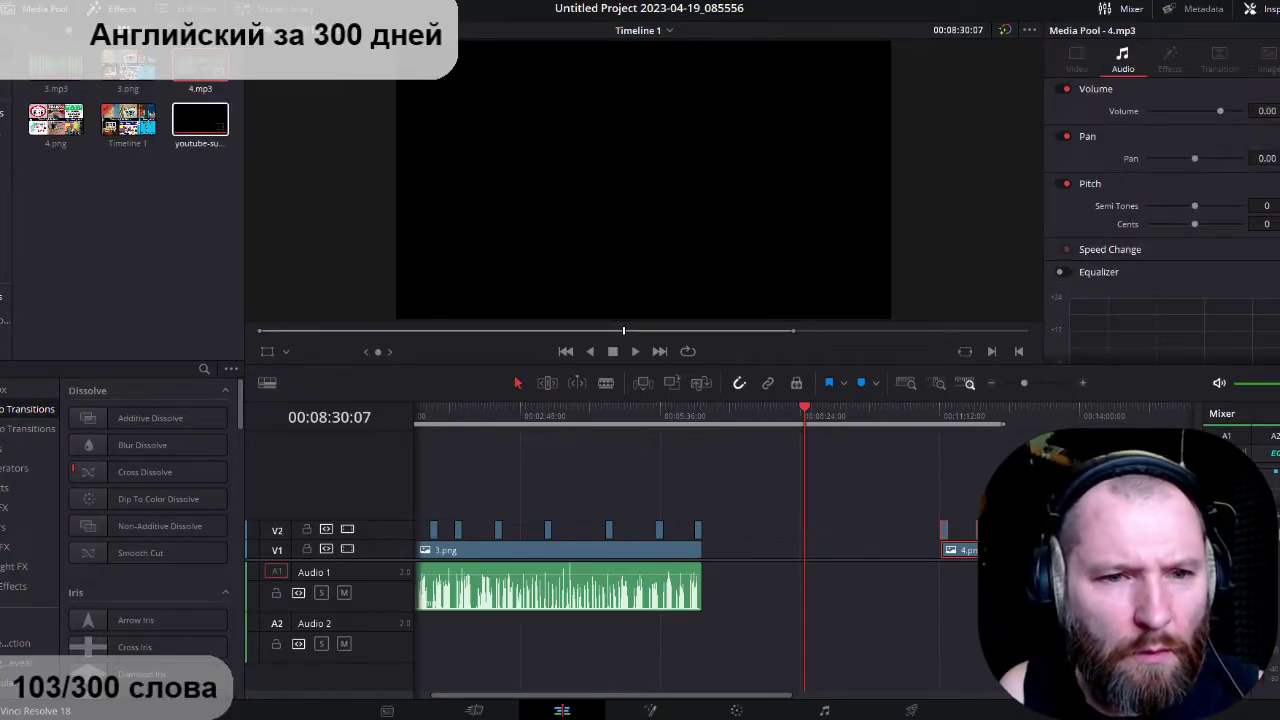
Step: Place 4.mp3 from the media pool on Audio 1, aligned with the start of 4.png
drag(200, 68, 640, 520)
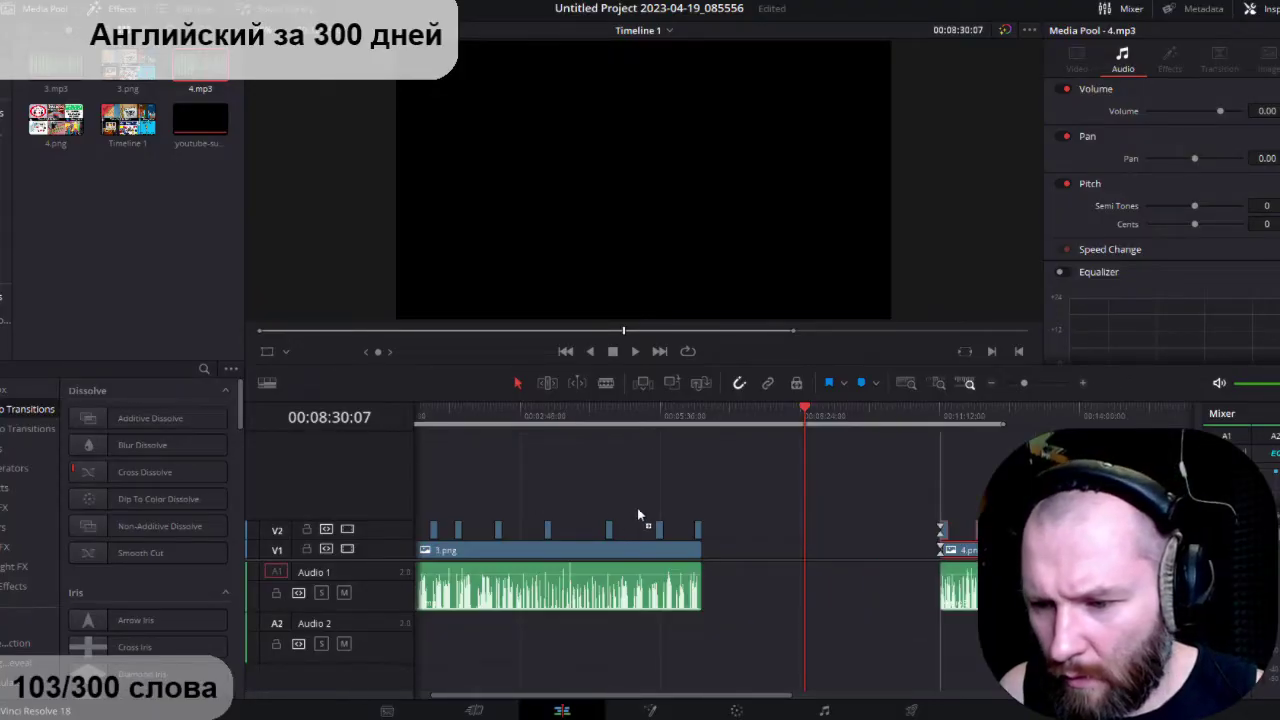
scroll(597, 494, down, 4)
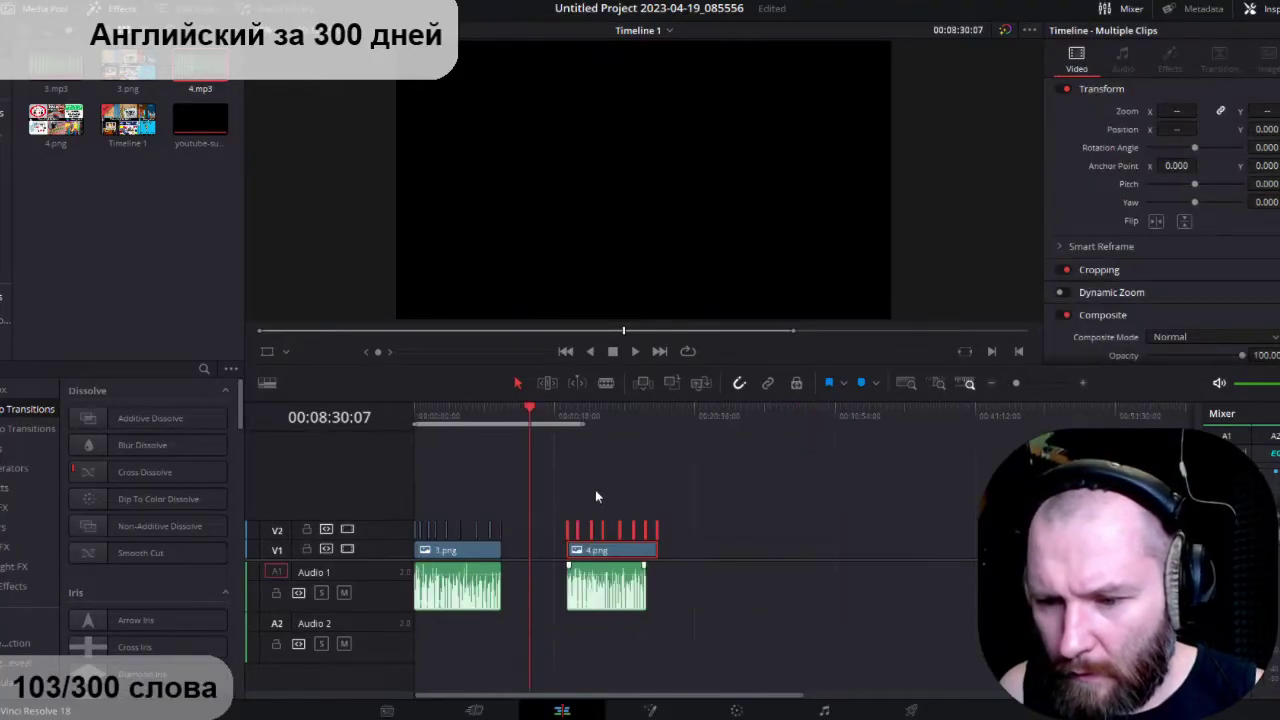
Step: Set the out point at the end of 3.png, 00:06:26:22, and add a render job named 3 to the render queue
scroll(583, 401, up, 4)
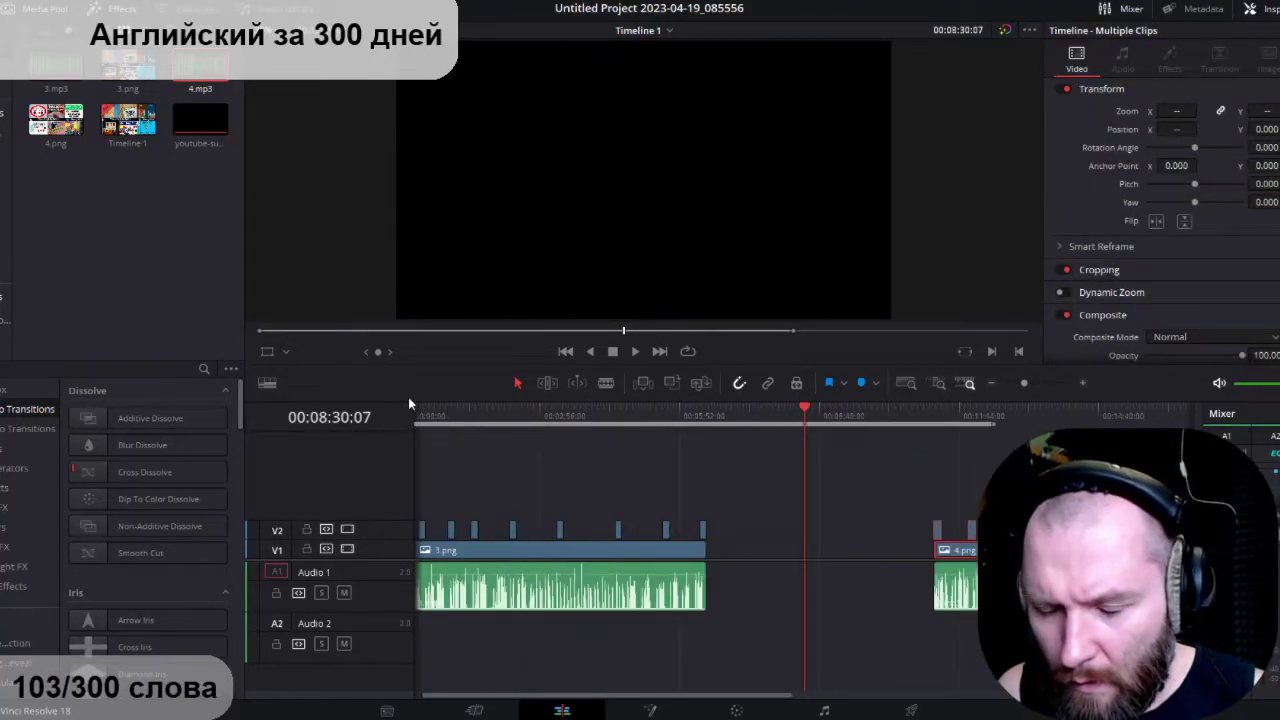
key(Up)
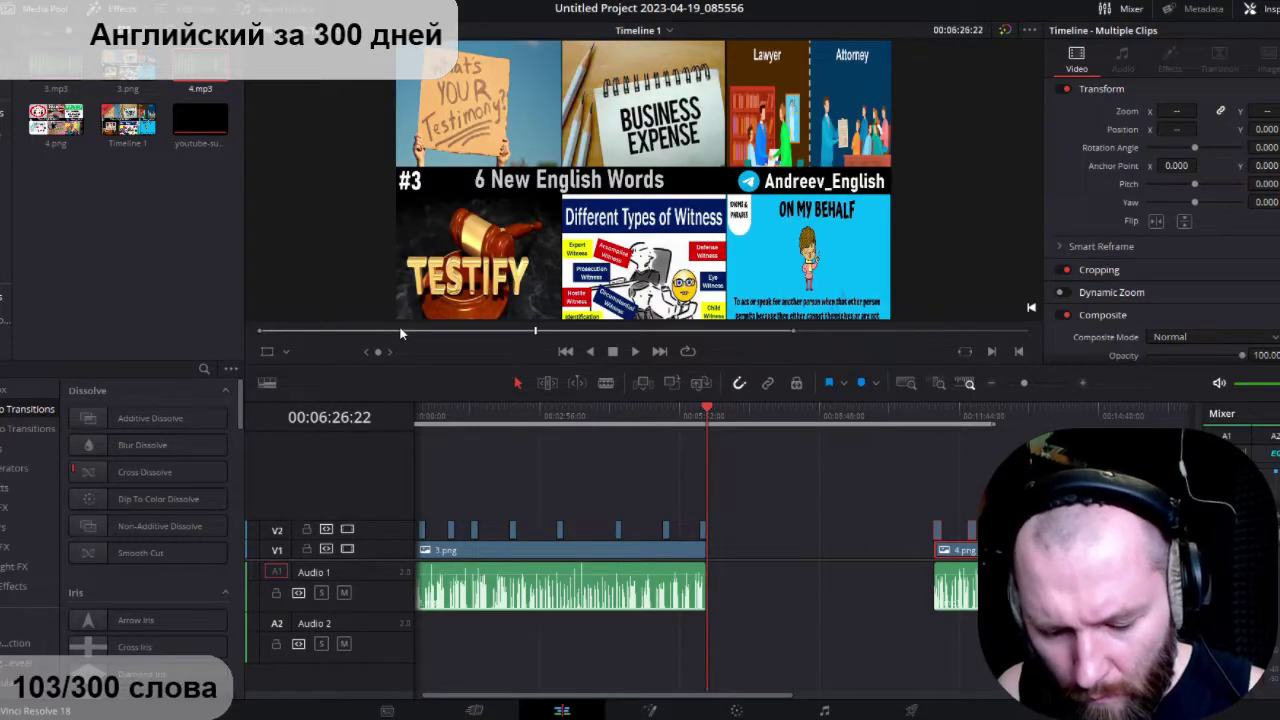
click(911, 710)
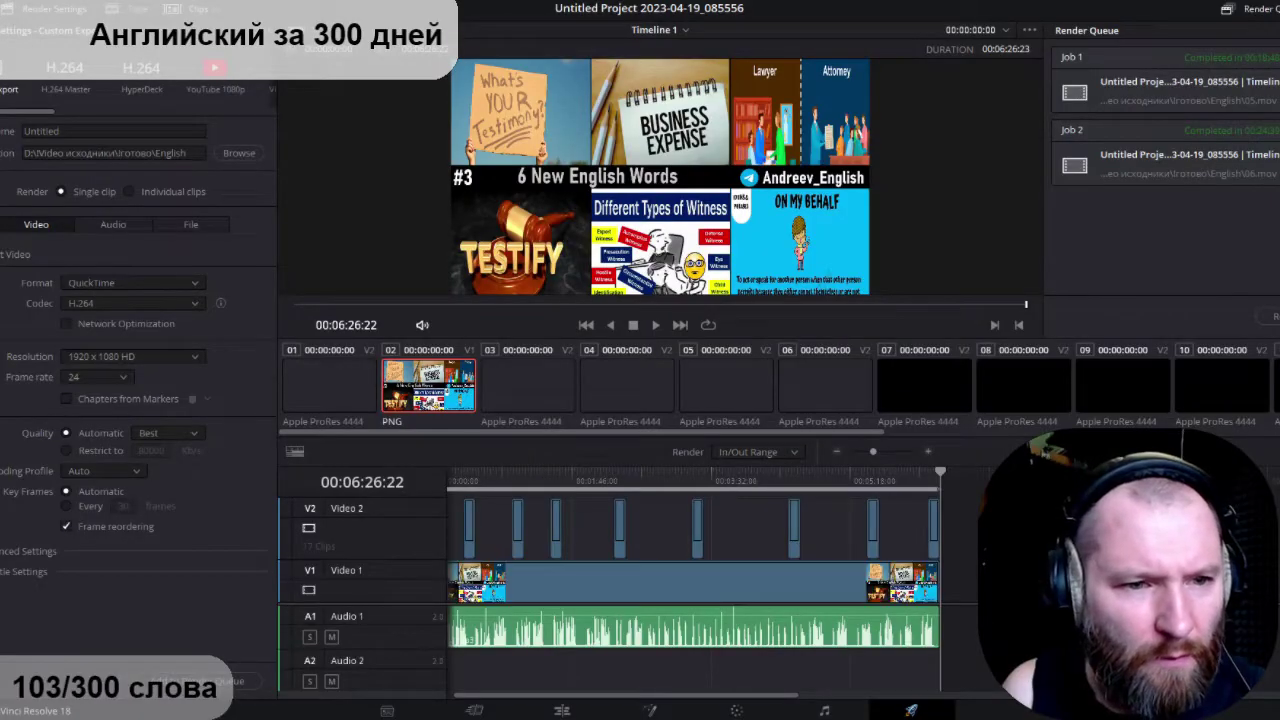
text(3)
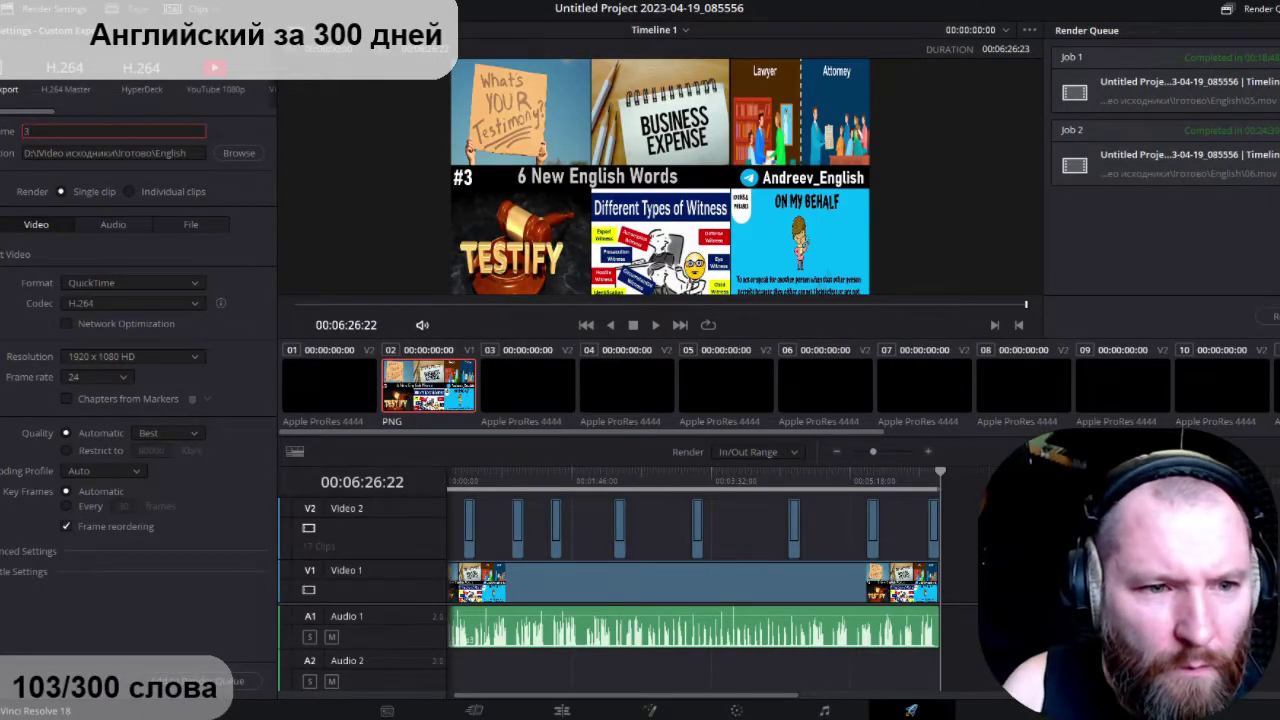
click(222, 681)
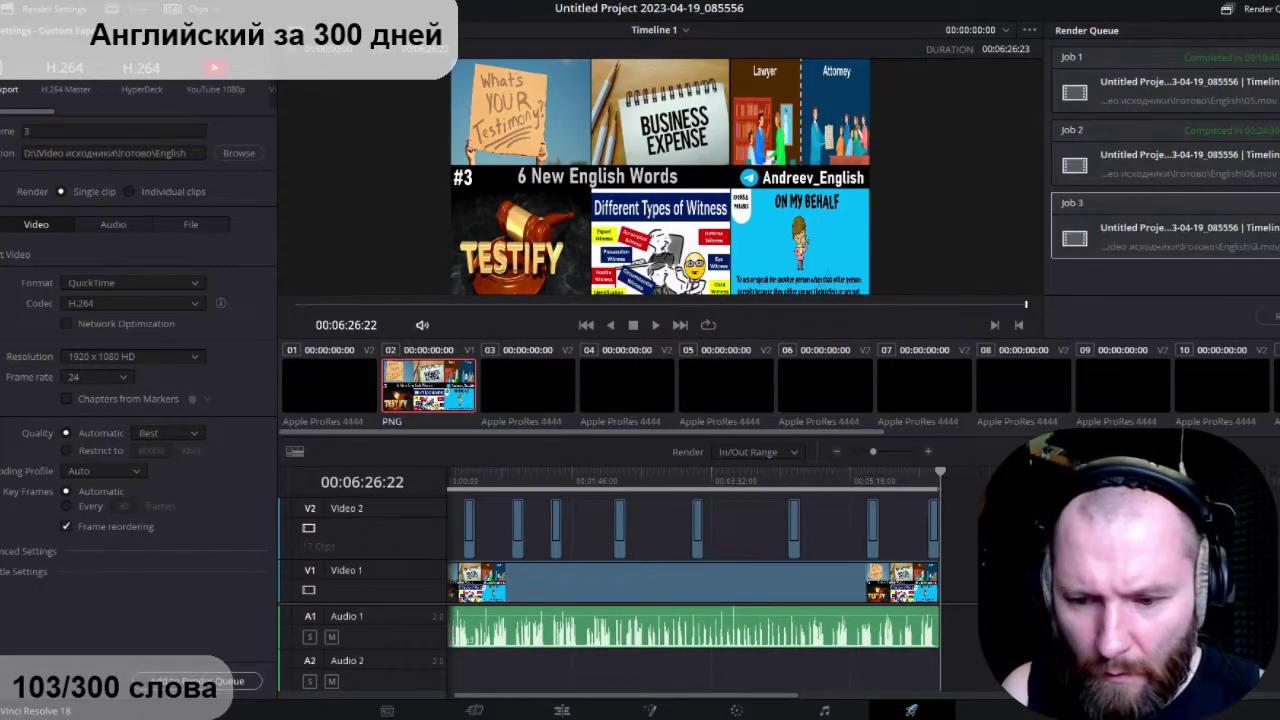
Step: Mark the render range from the start of 4.png to the end of its audio at 00:17:05:23
key(Down)
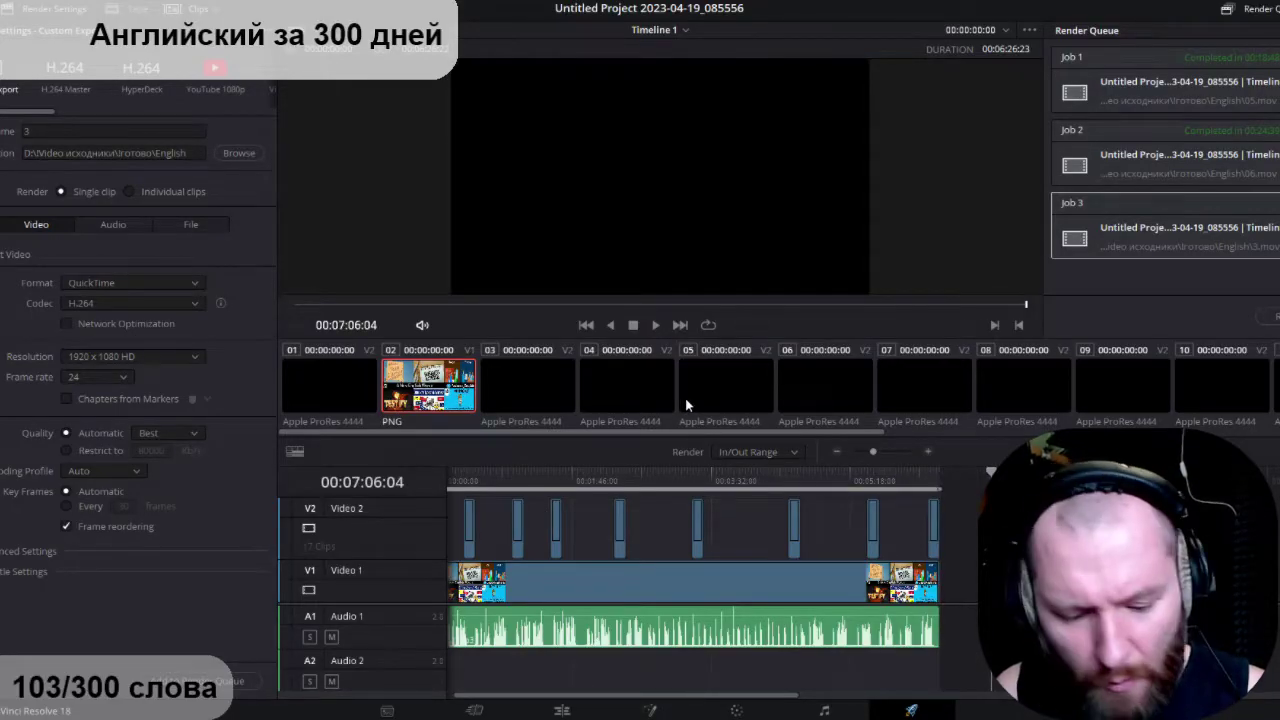
key(ctrl+minus)
key(ctrl+minus)
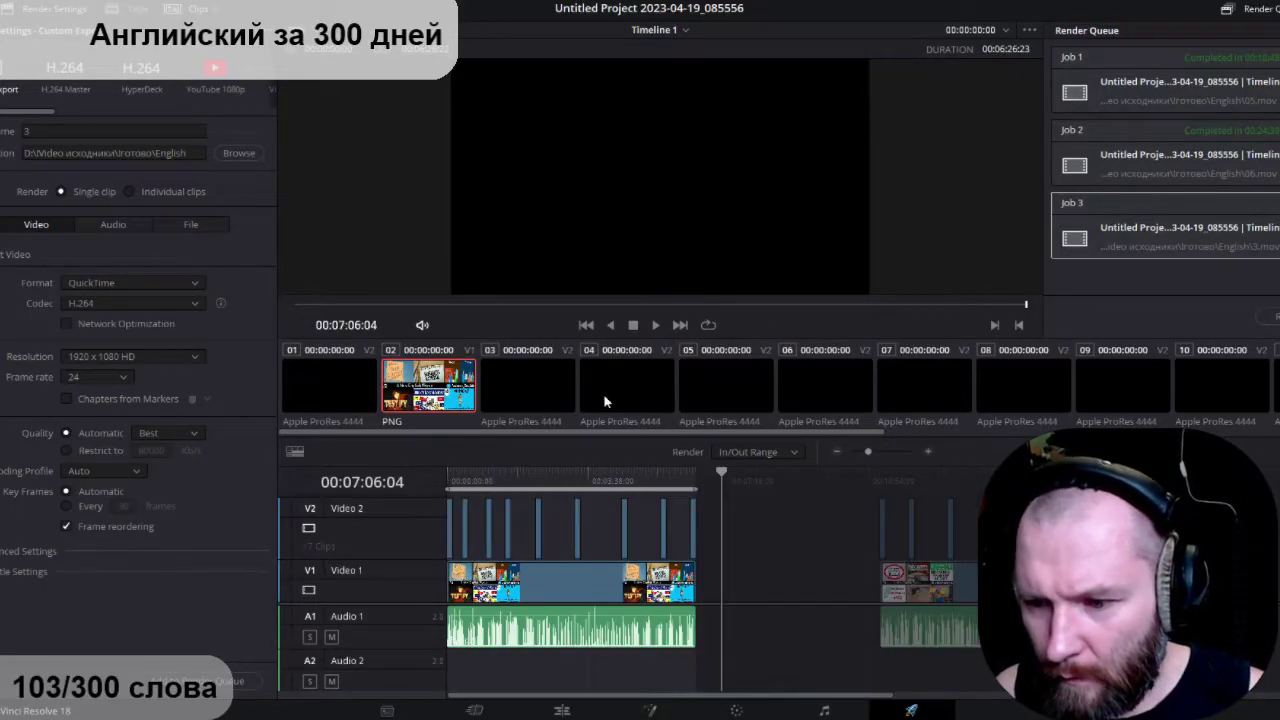
key(Down)
key(Up)
key(i)
key(Down)
key(Down)
key(Down)
key(Down)
key(Down)
key(Down)
key(Down)
key(Down)
key(Down)
key(Down)
key(Down)
key(Down)
key(Down)
key(Down)
key(Up)
key(Up)
key(Down)
key(o)
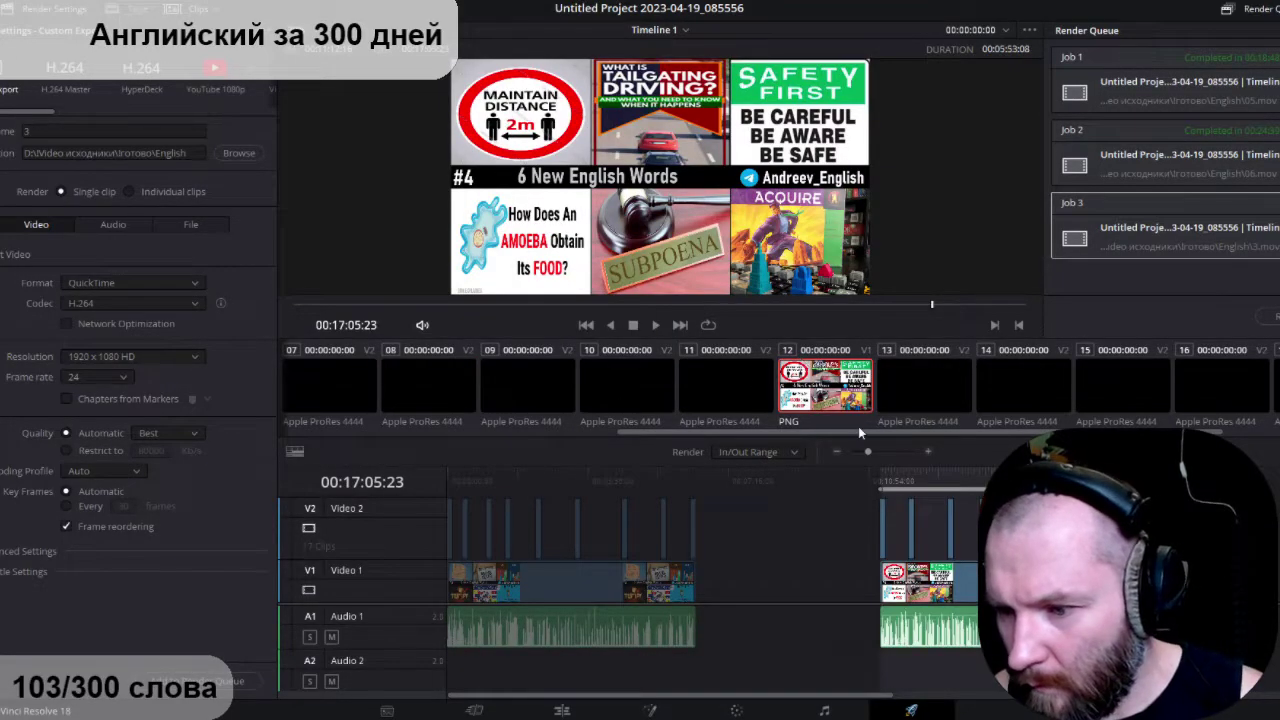
Step: Play the timeline from the last subscribe overlay before the out point to check the ending of video #4
scroll(846, 481, up, 2)
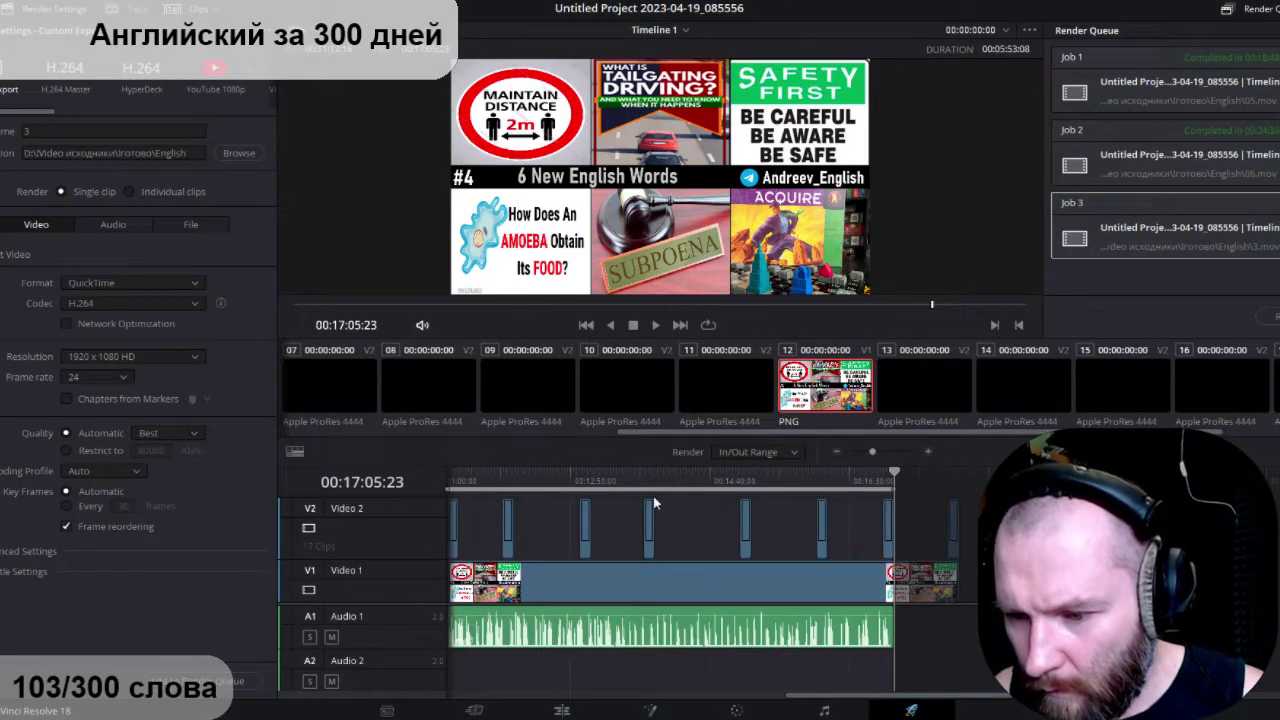
key(Up)
key(space)
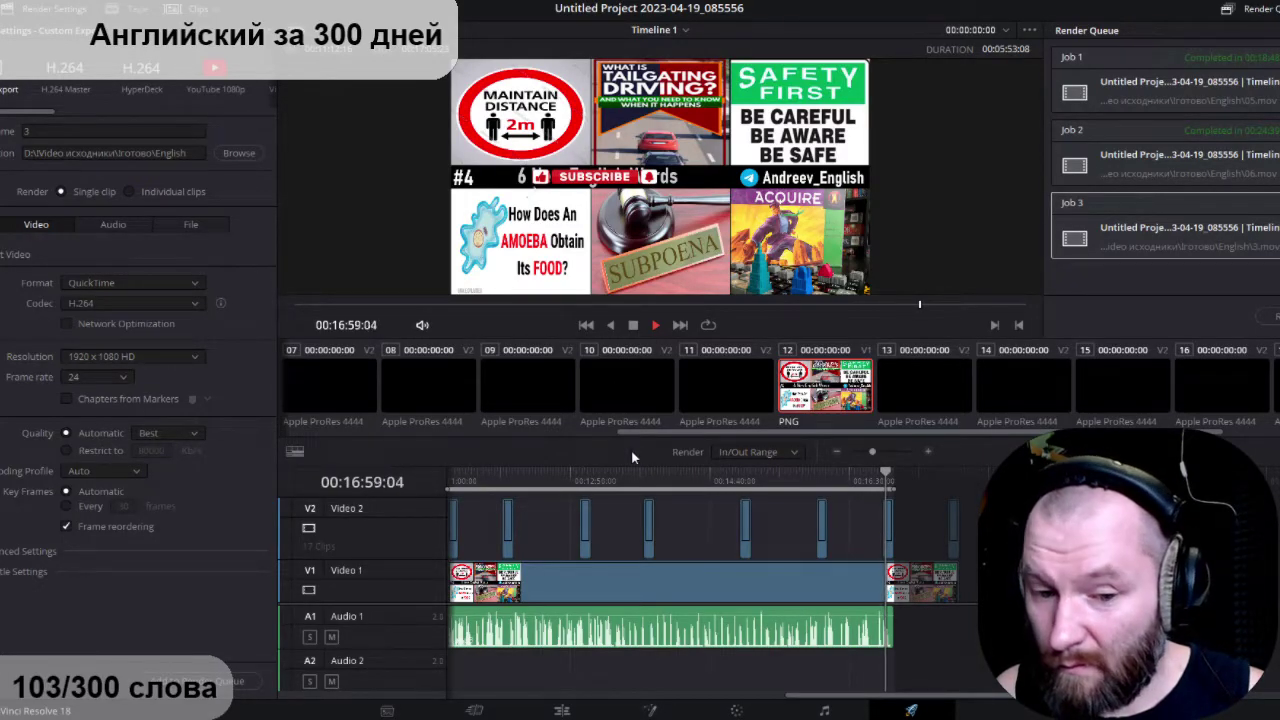
key(space)
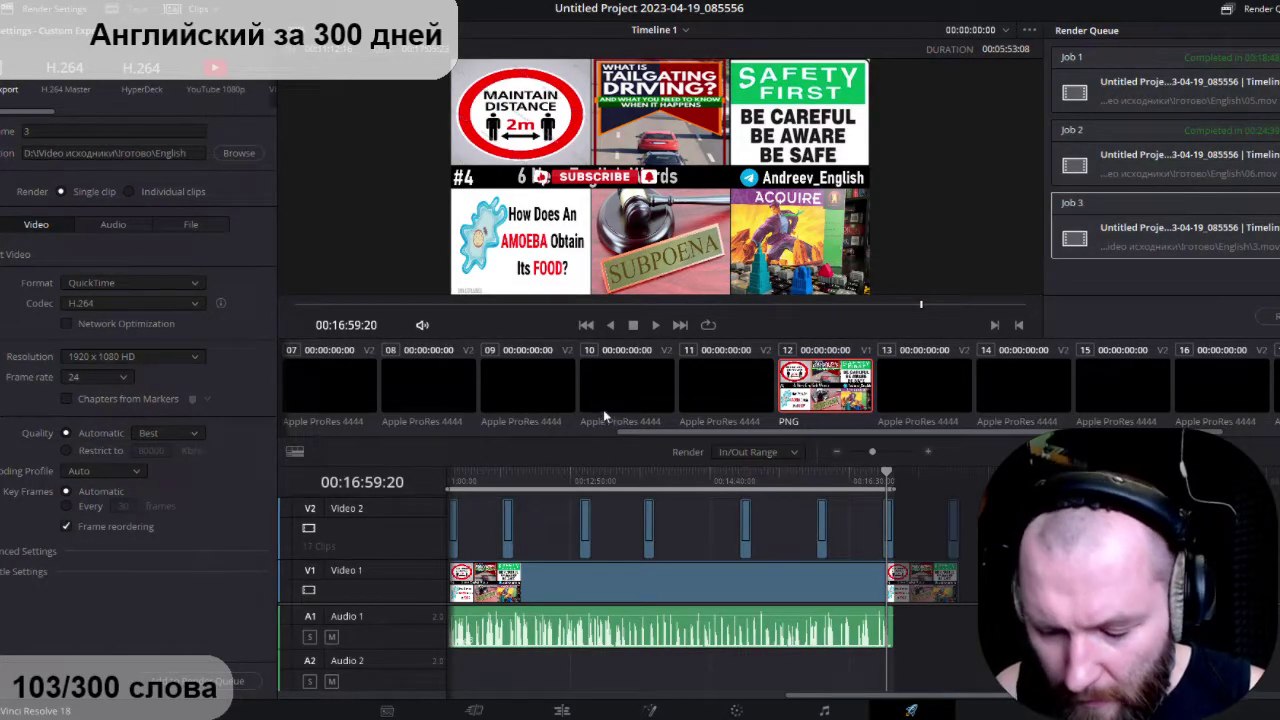
Step: Return to the Edit page and trim the end of 4.png on V1 back to the end of 4.mp3 at 00:17:05:23
key(End)
key(ctrl+equal)
key(ctrl+equal)
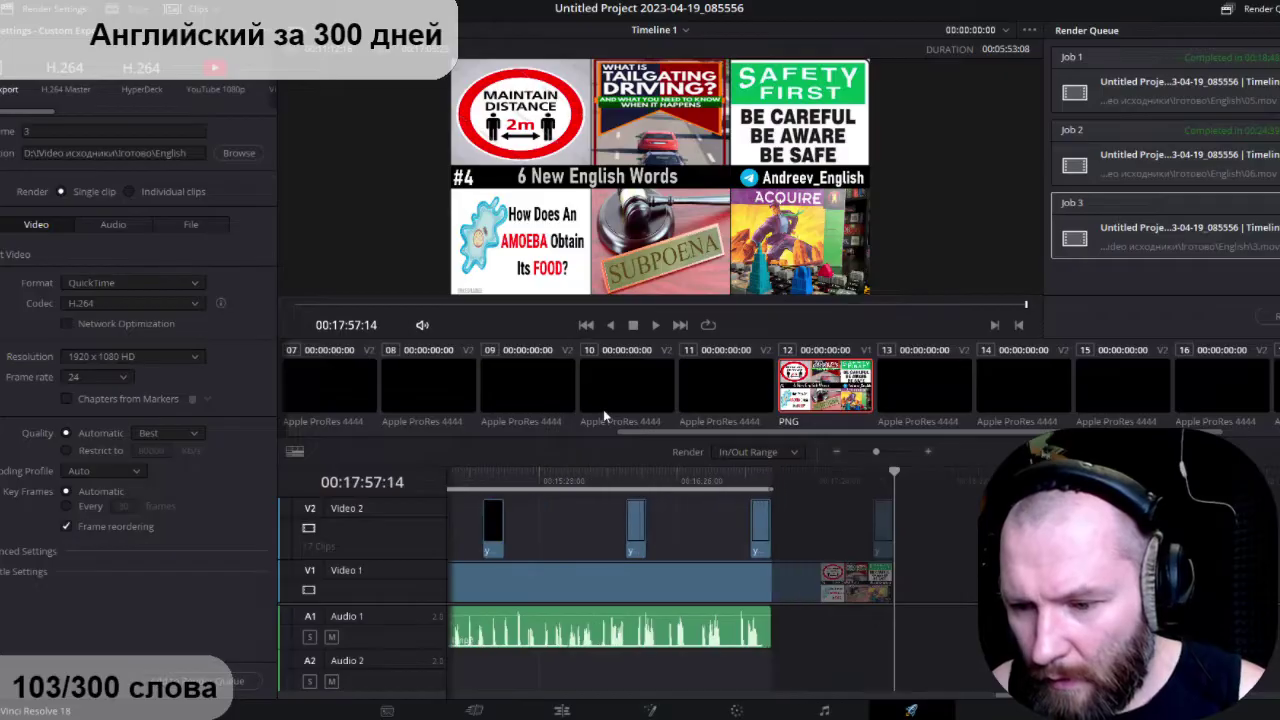
drag(863, 514, 931, 606)
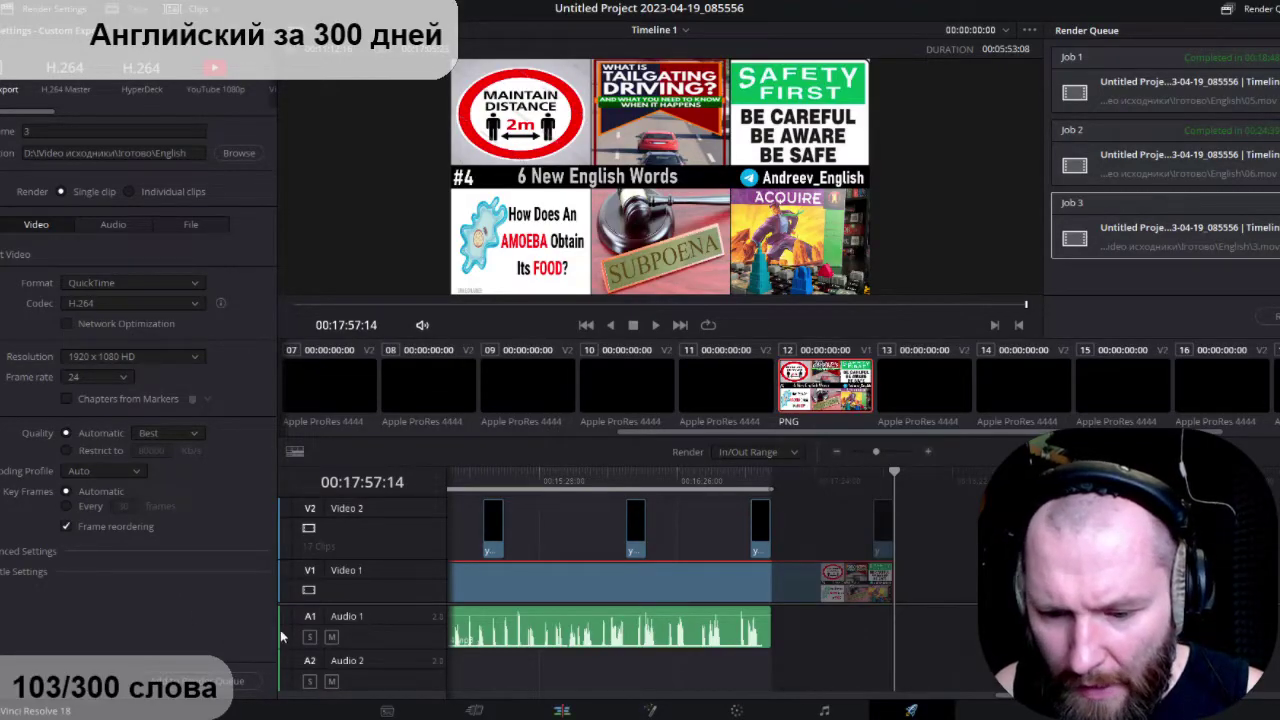
key(shift+4)
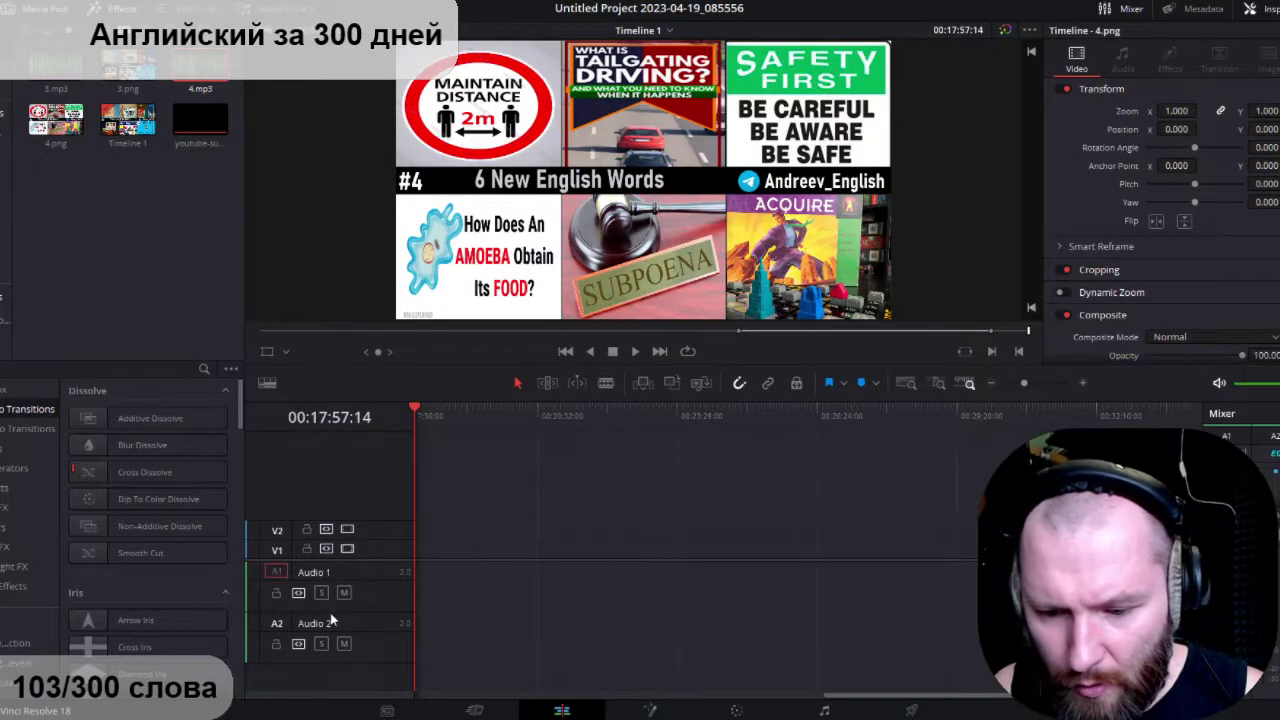
key(Down)
scroll(296, 428, down, 10)
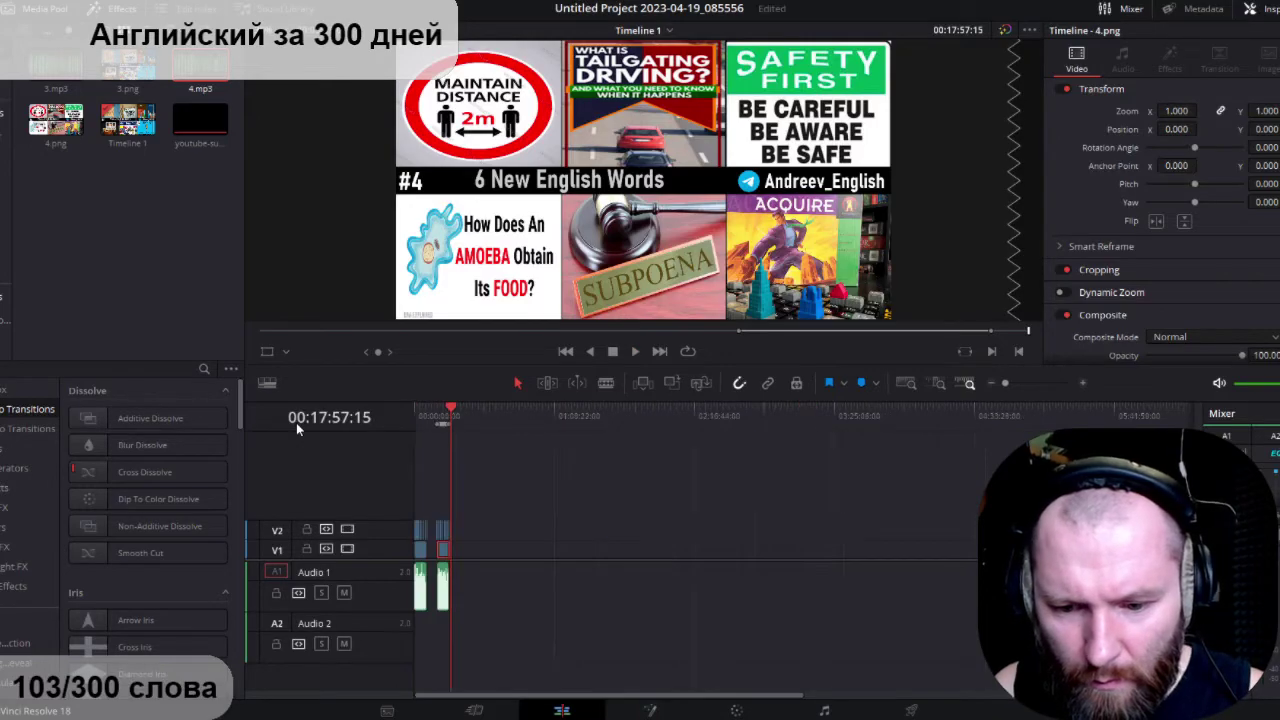
scroll(296, 428, up, 9)
drag(496, 471, 471, 466)
scroll(516, 430, up, 4)
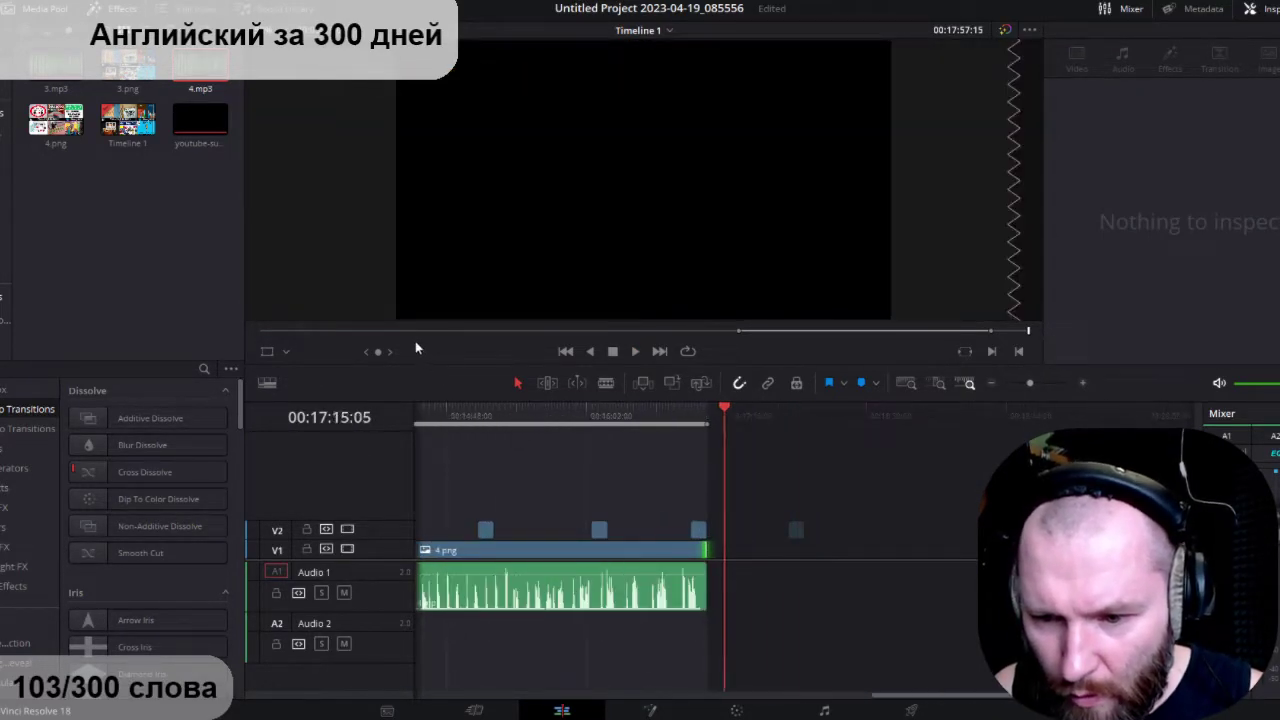
key(Up)
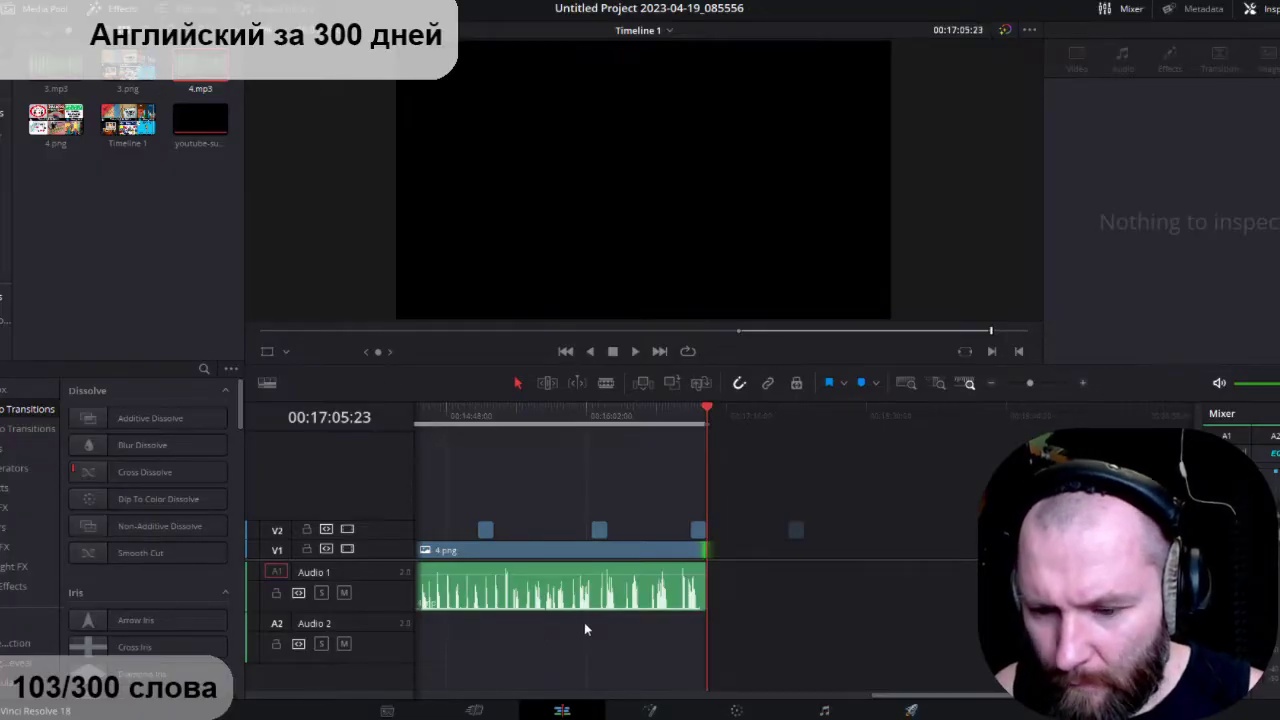
Step: On the Deliver page, set the output file name to 4 and add the marked range to the render queue
key(shift+8)
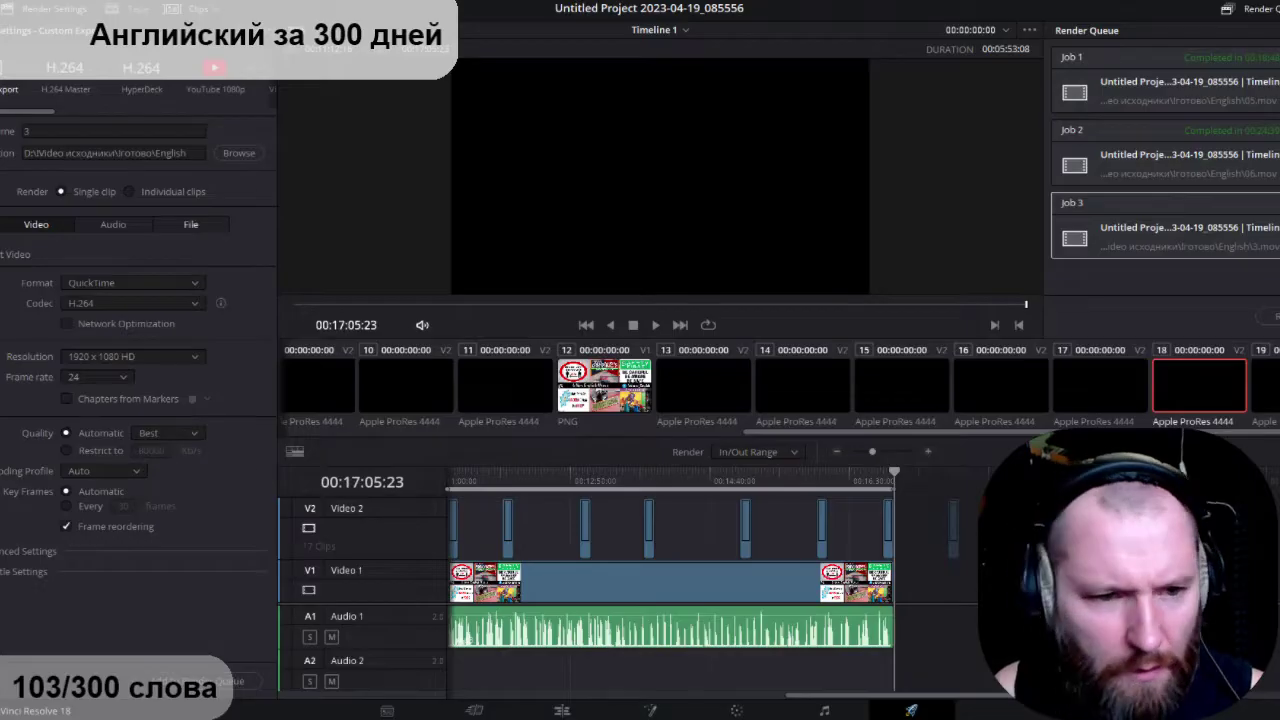
double_click(27, 131)
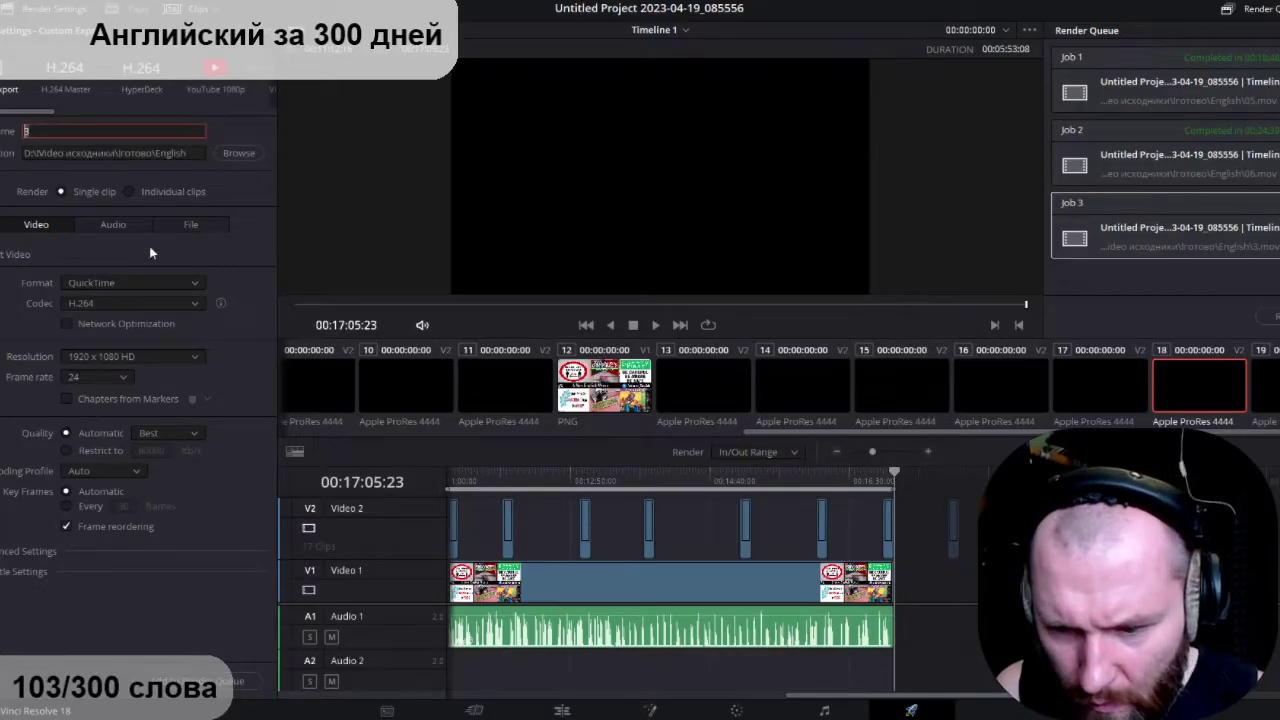
text(4)
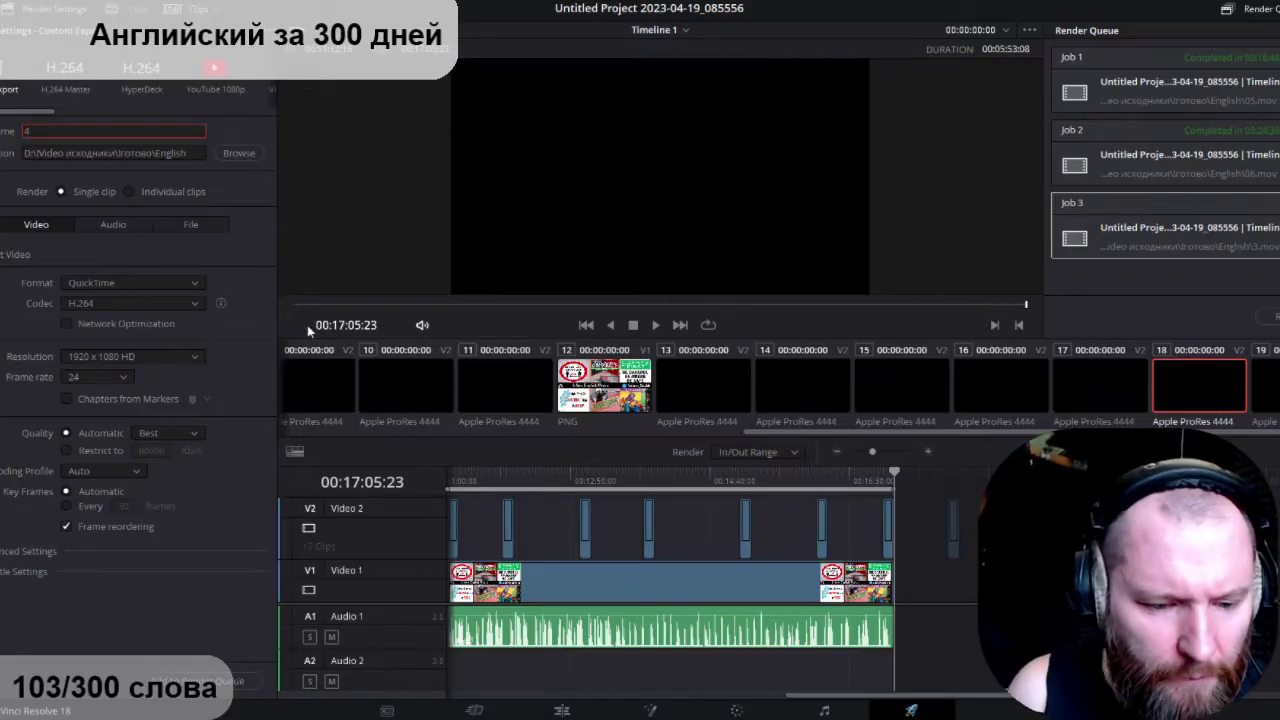
click(245, 681)
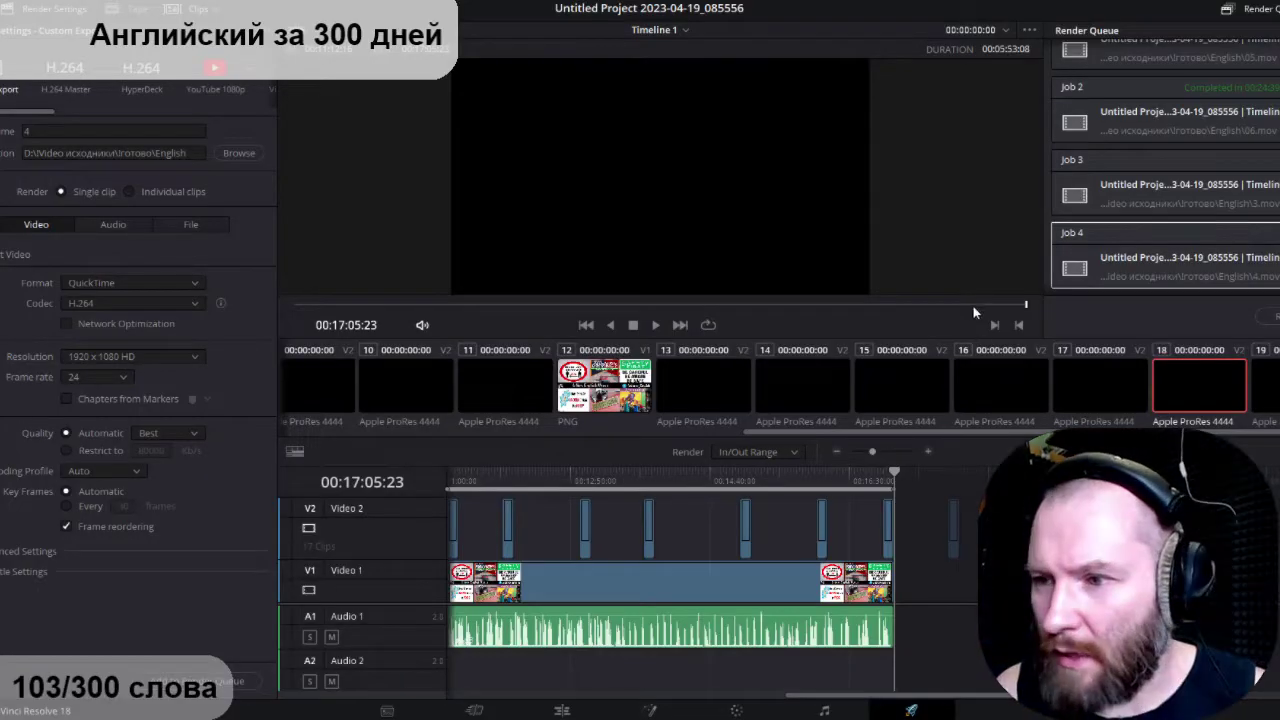
Step: Remove the completed 05.mov and 06.mov jobs from the render queue
scroll(982, 48, up, 1)
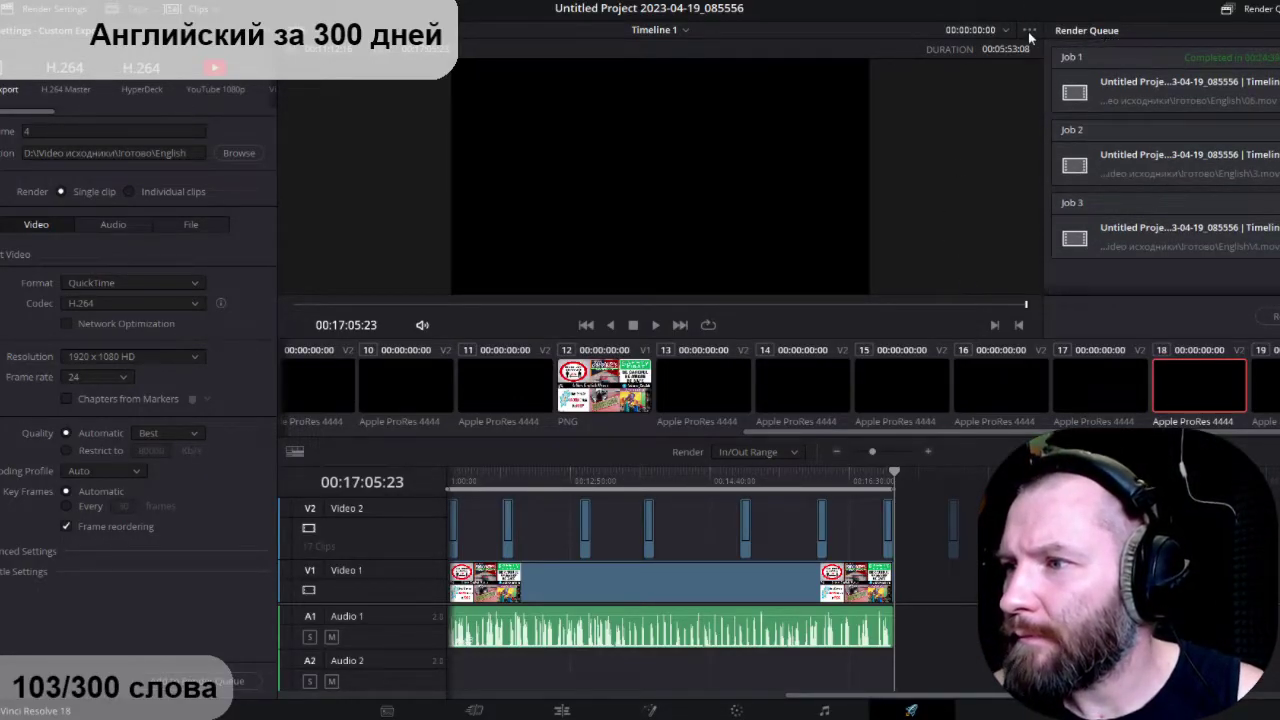
click(1279, 57)
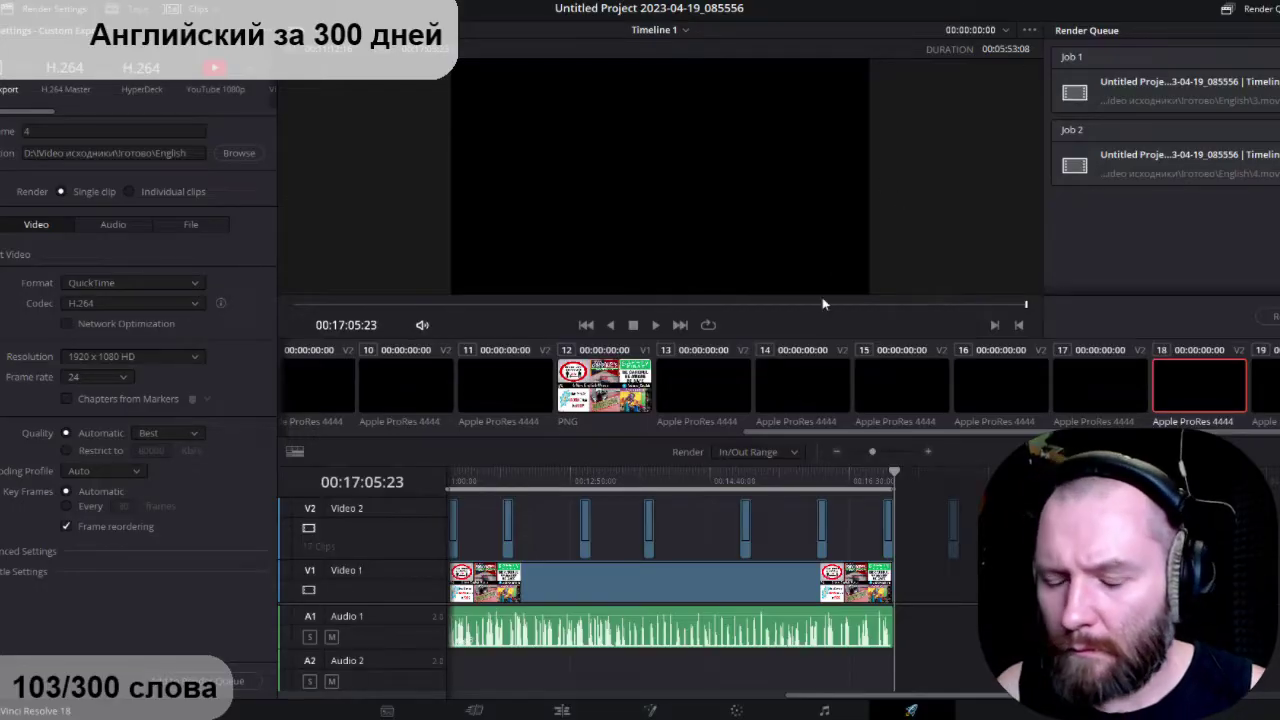